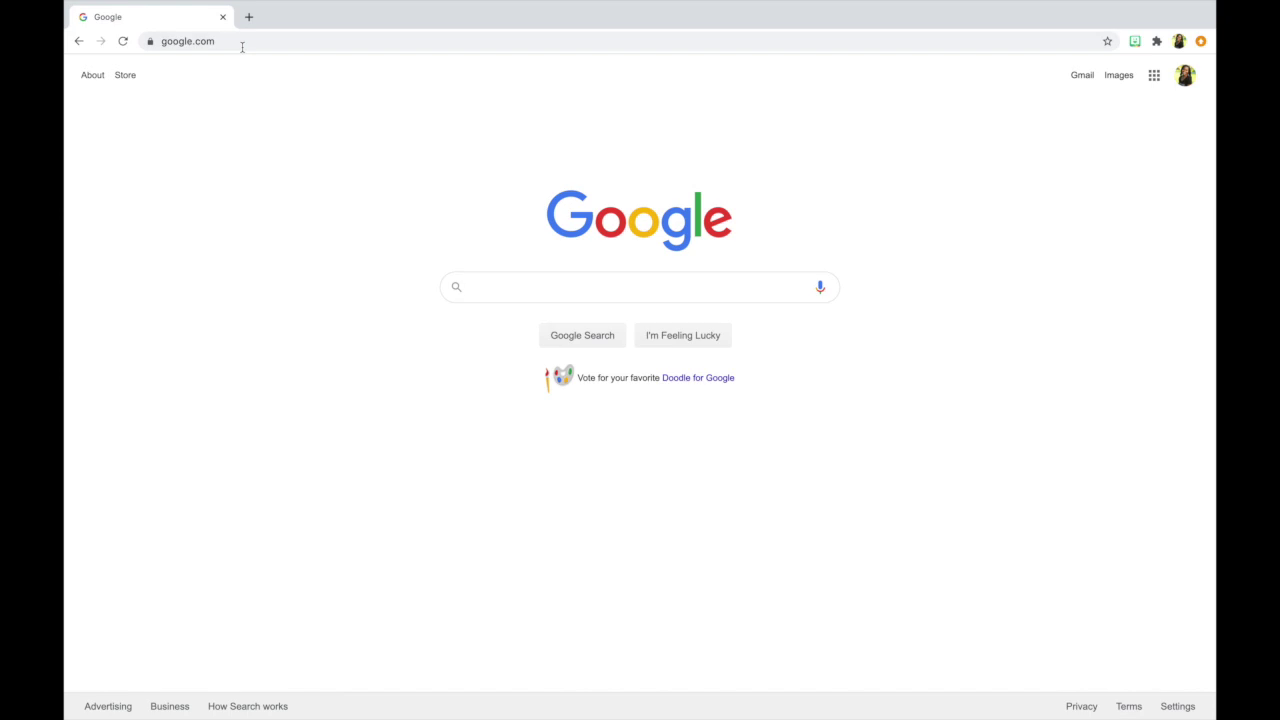
Open clever.pgcps.org in a new tab and sign in with Active Directory using the pre-filled credentials.
click(249, 17)
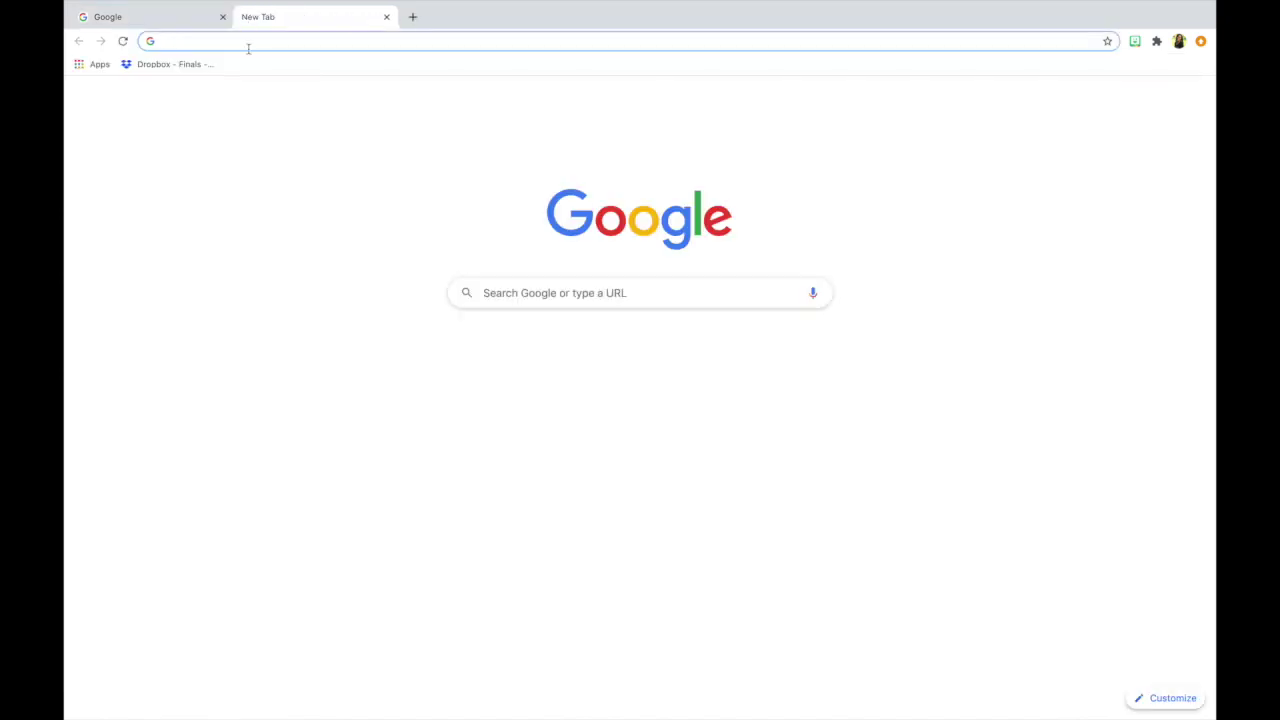
text(clever.pgcps.org)
key(Return)
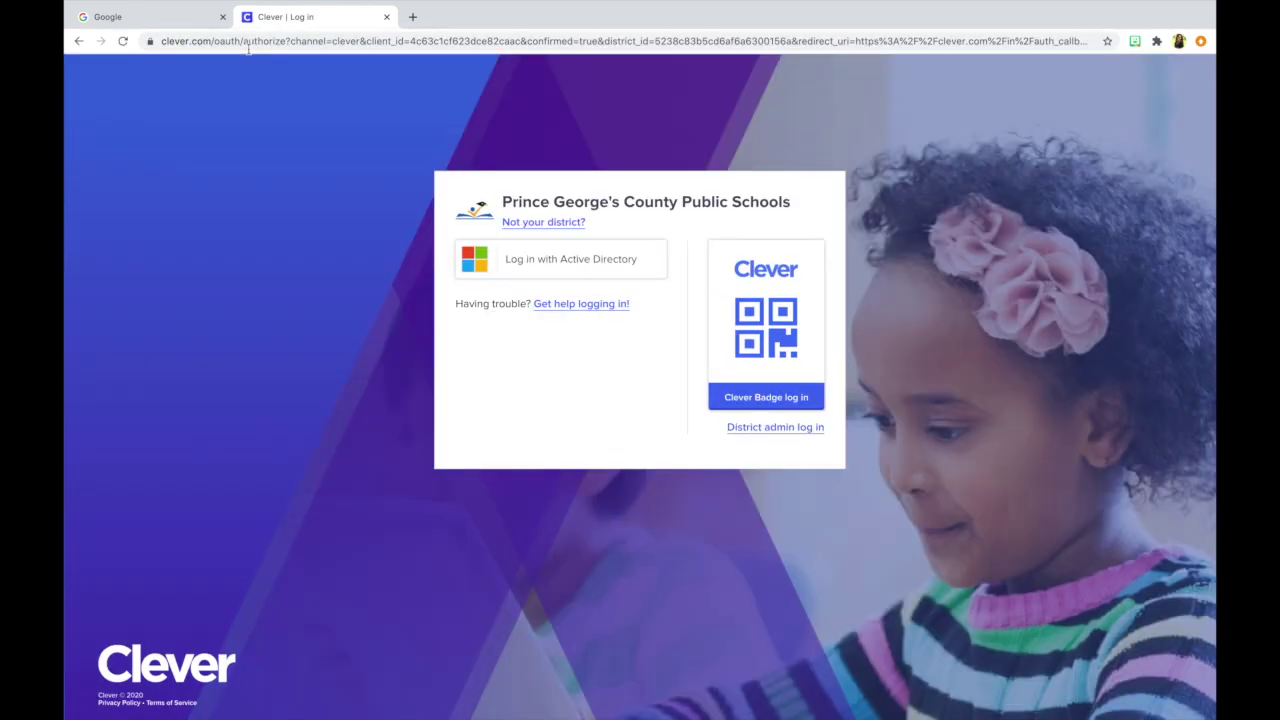
click(542, 268)
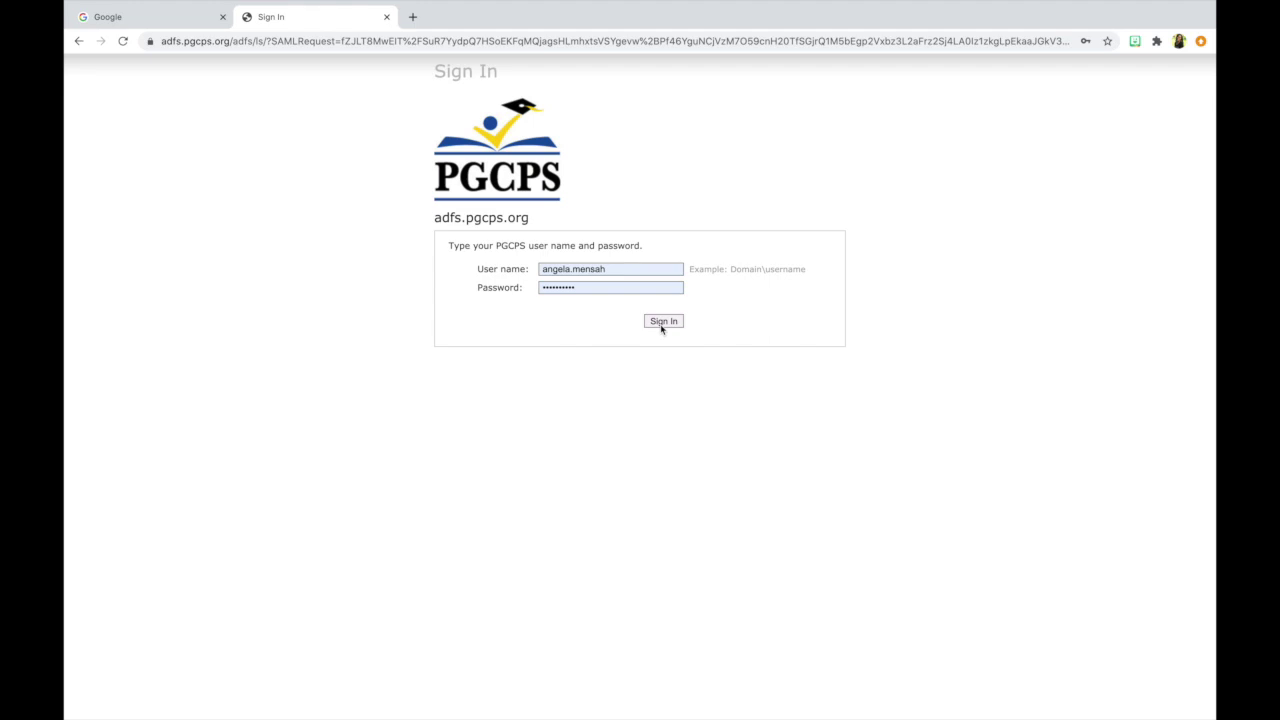
click(661, 326)
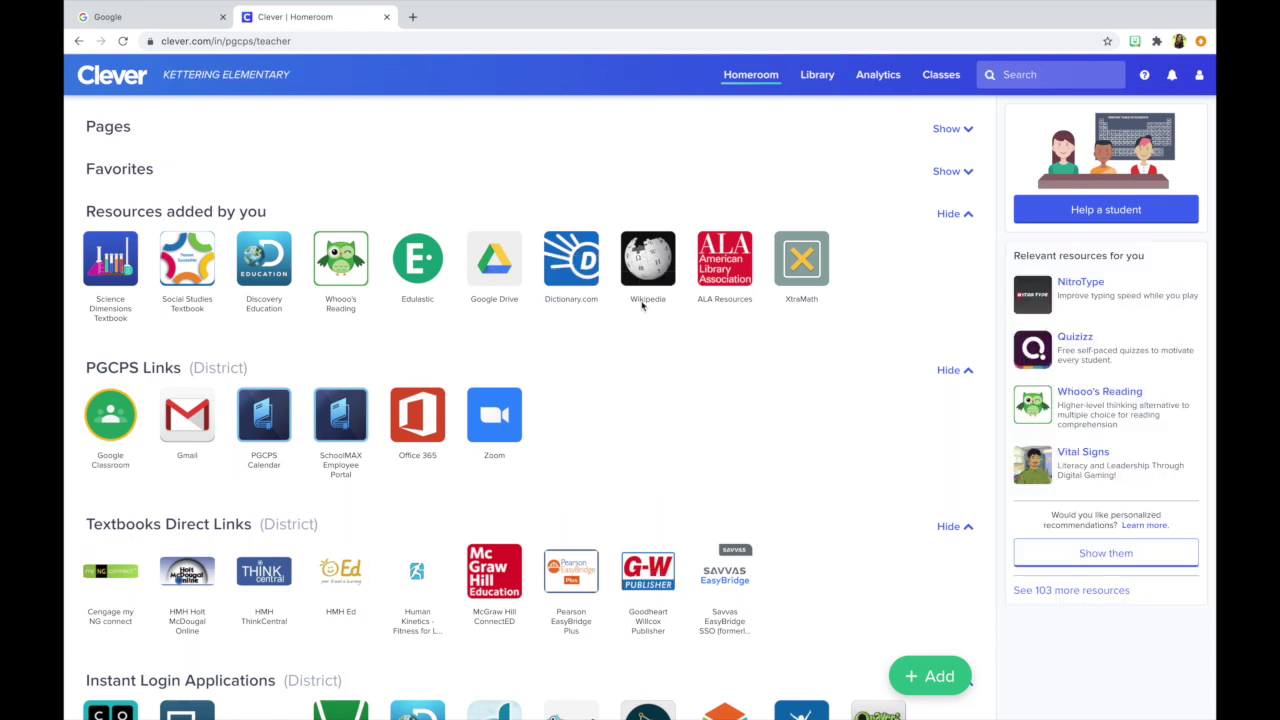
Launch HMH Ed from the district's Textbooks Direct Links and go to its Manage Programs page.
scroll(364, 272, down, 1)
scroll(364, 272, down, 2)
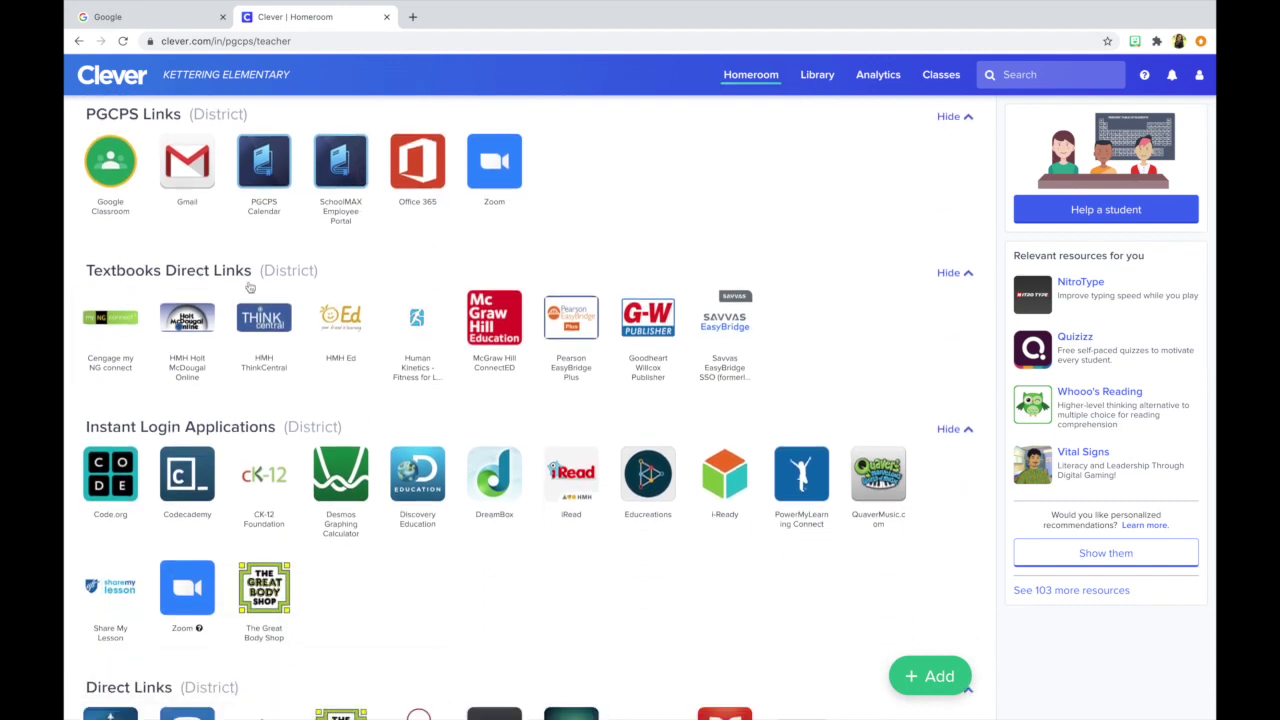
click(349, 339)
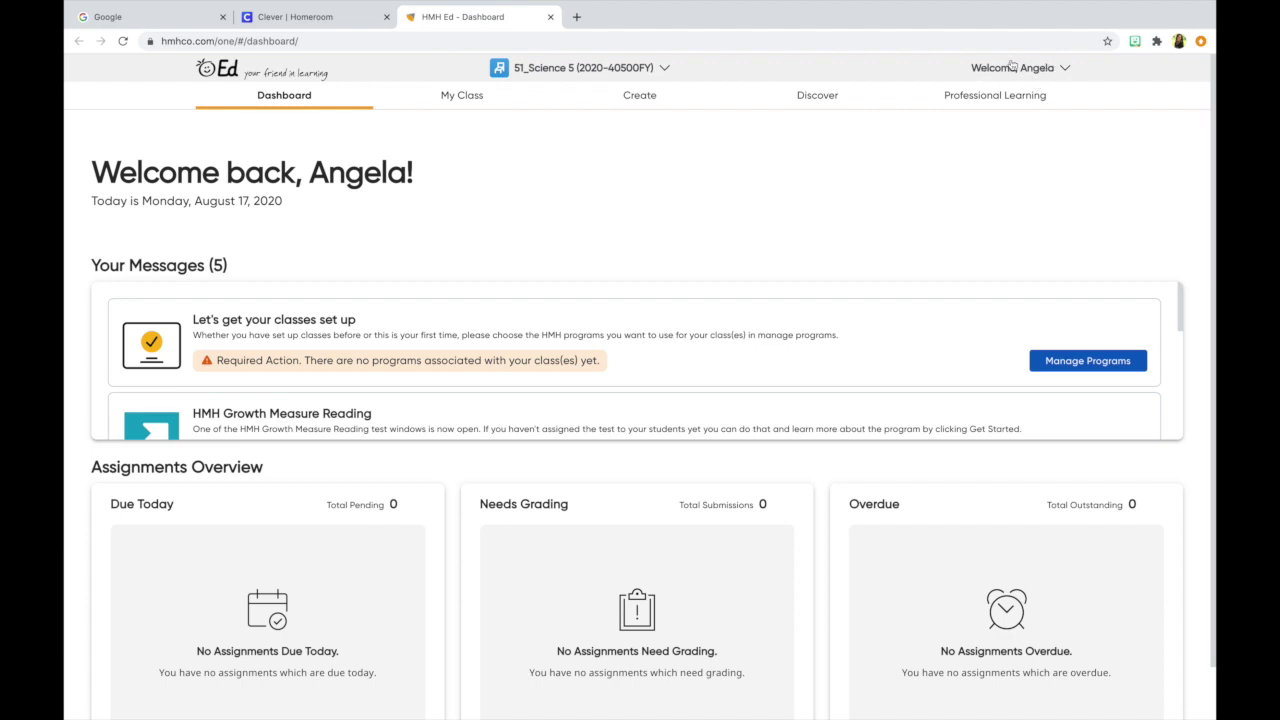
click(1066, 70)
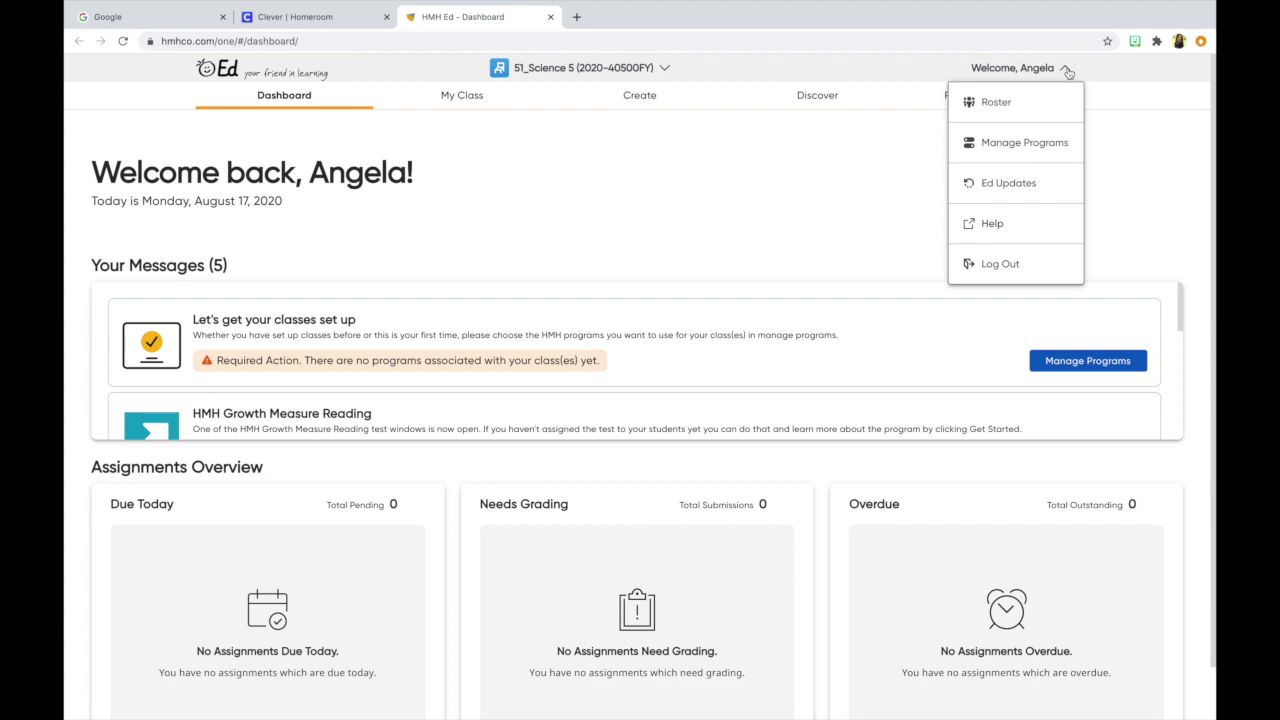
click(1015, 145)
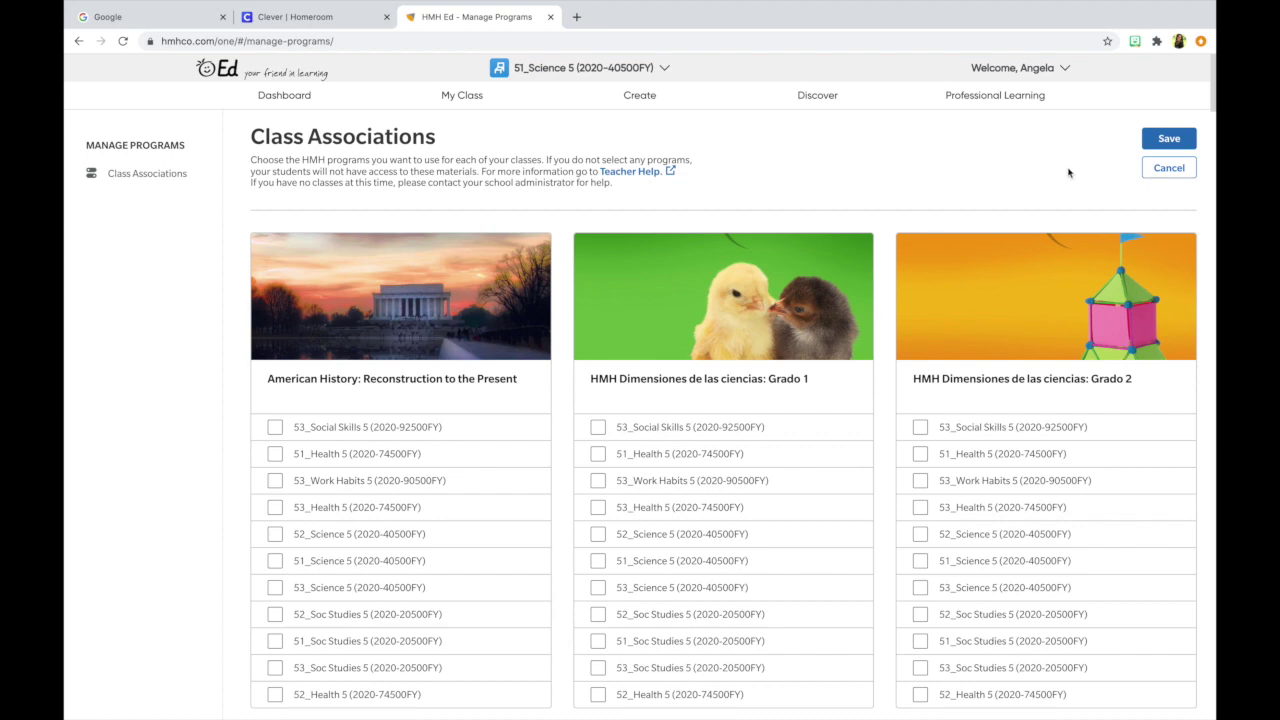
Associate HMH Dimensiones de las ciencias: Grado 5 with the 51, 52 and 53 Science 5 classes.
scroll(1100, 457, down, 3)
scroll(1100, 457, down, 5)
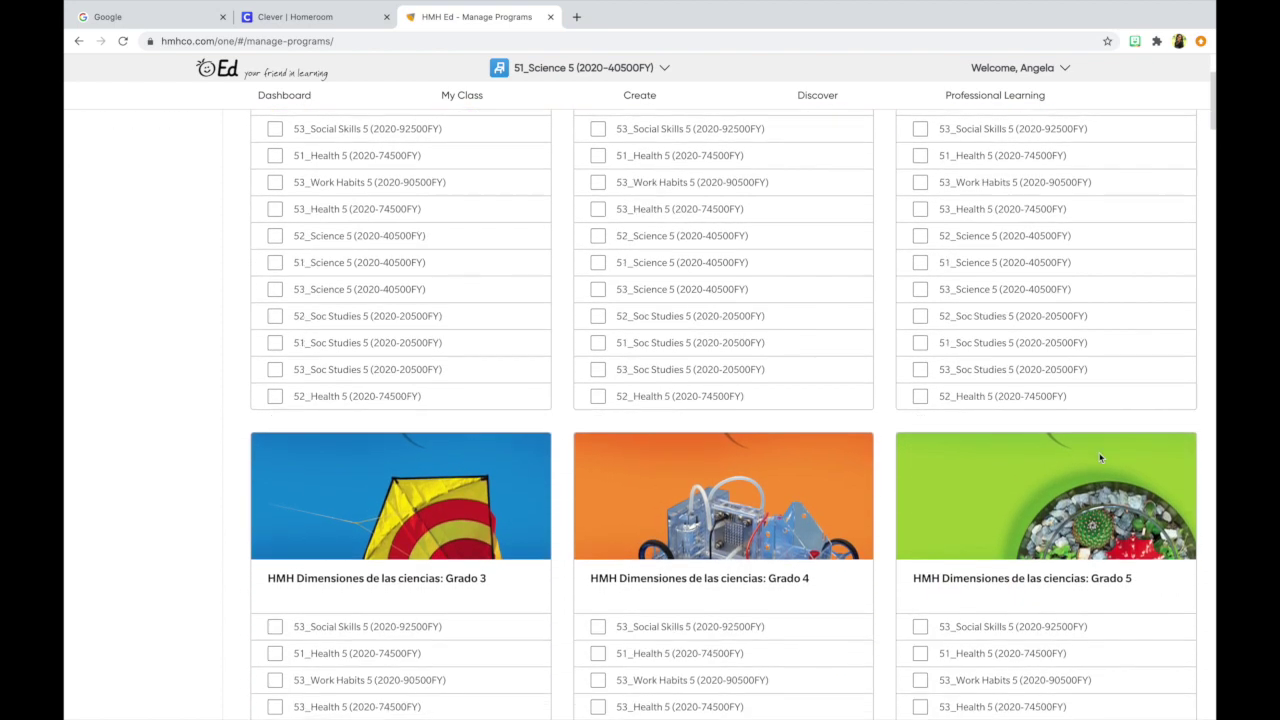
scroll(1100, 457, down, 2)
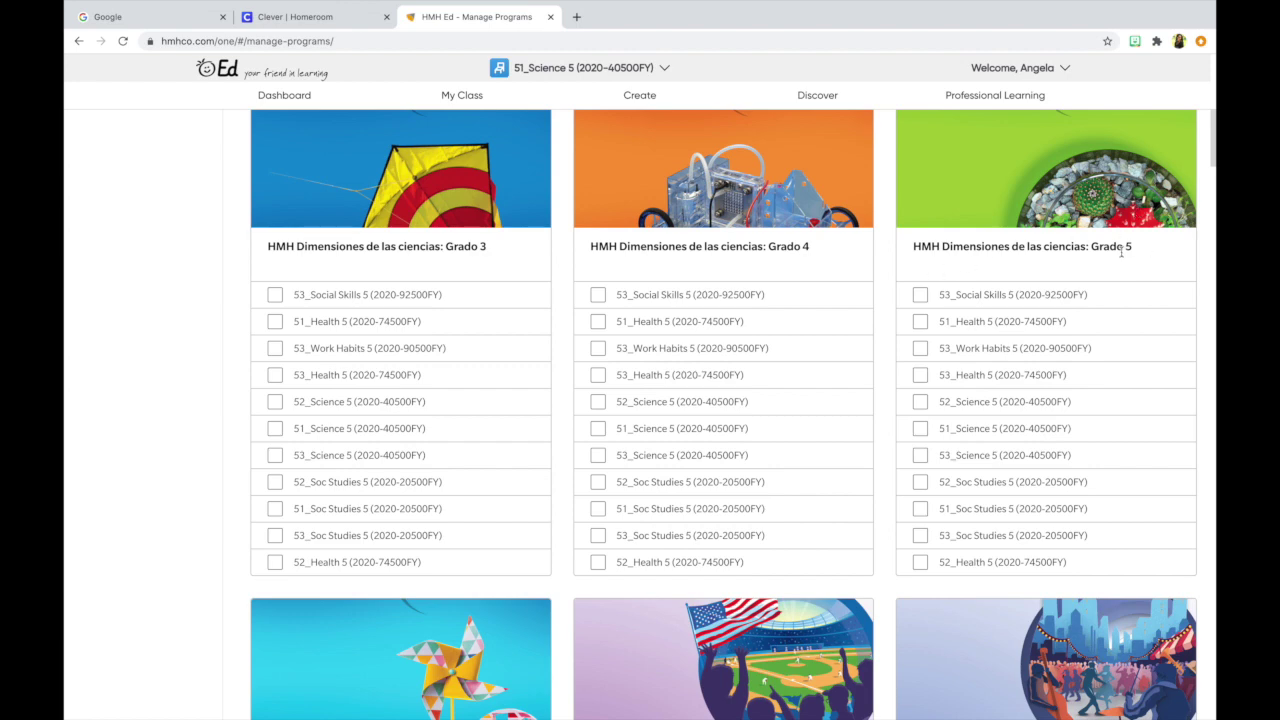
scroll(1116, 343, down, 1)
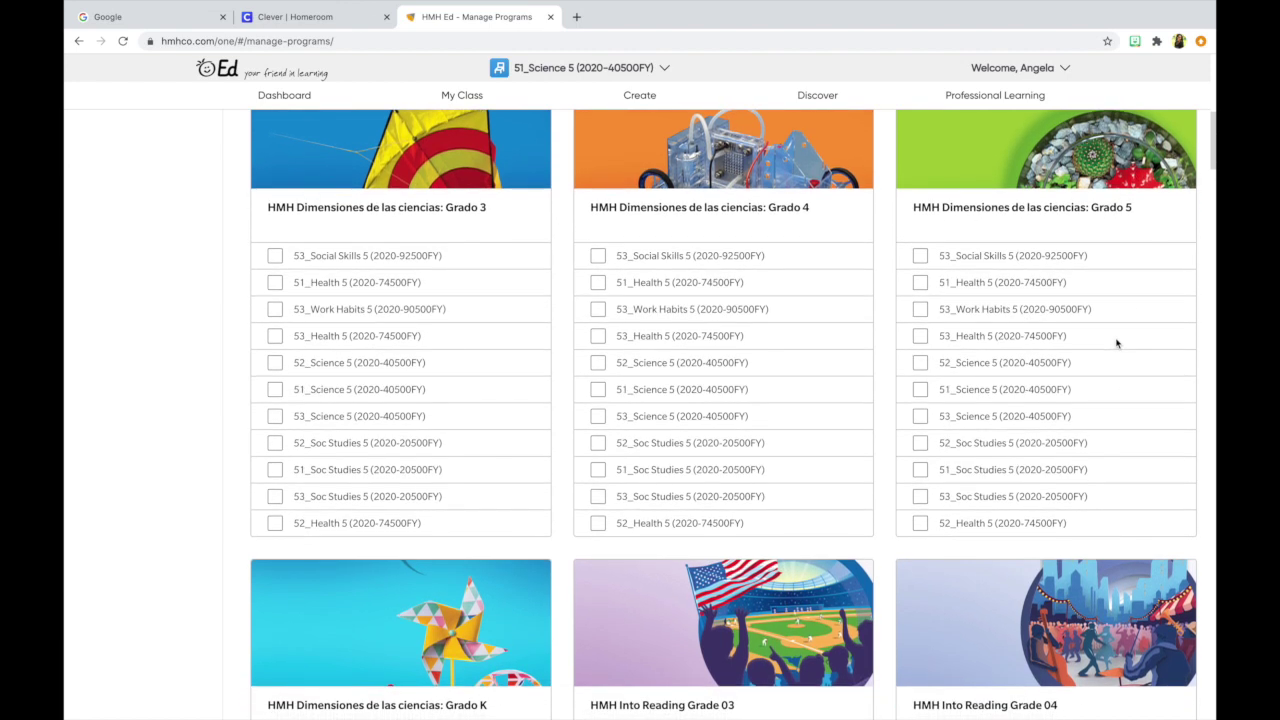
click(921, 392)
click(920, 362)
click(921, 417)
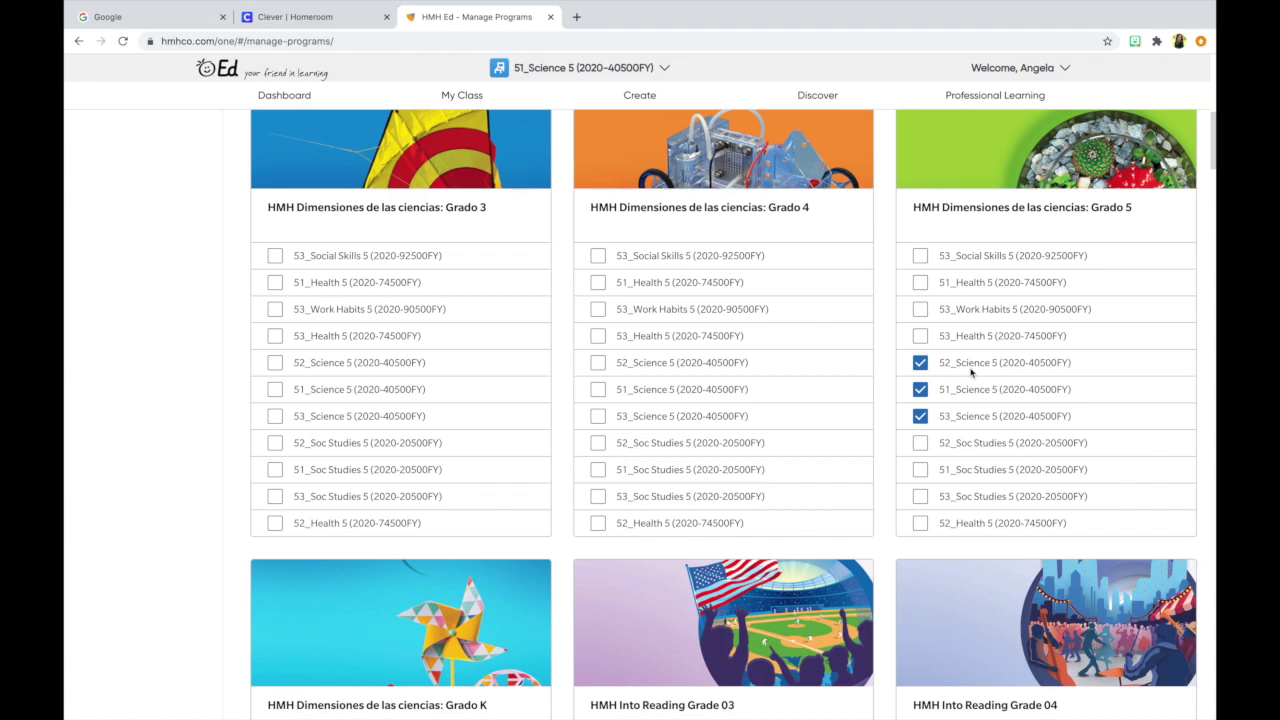
Associate HMH Science Dimensions: Grade 5 with the 51, 52 and 53 Science 5 classes.
scroll(970, 372, down, 5)
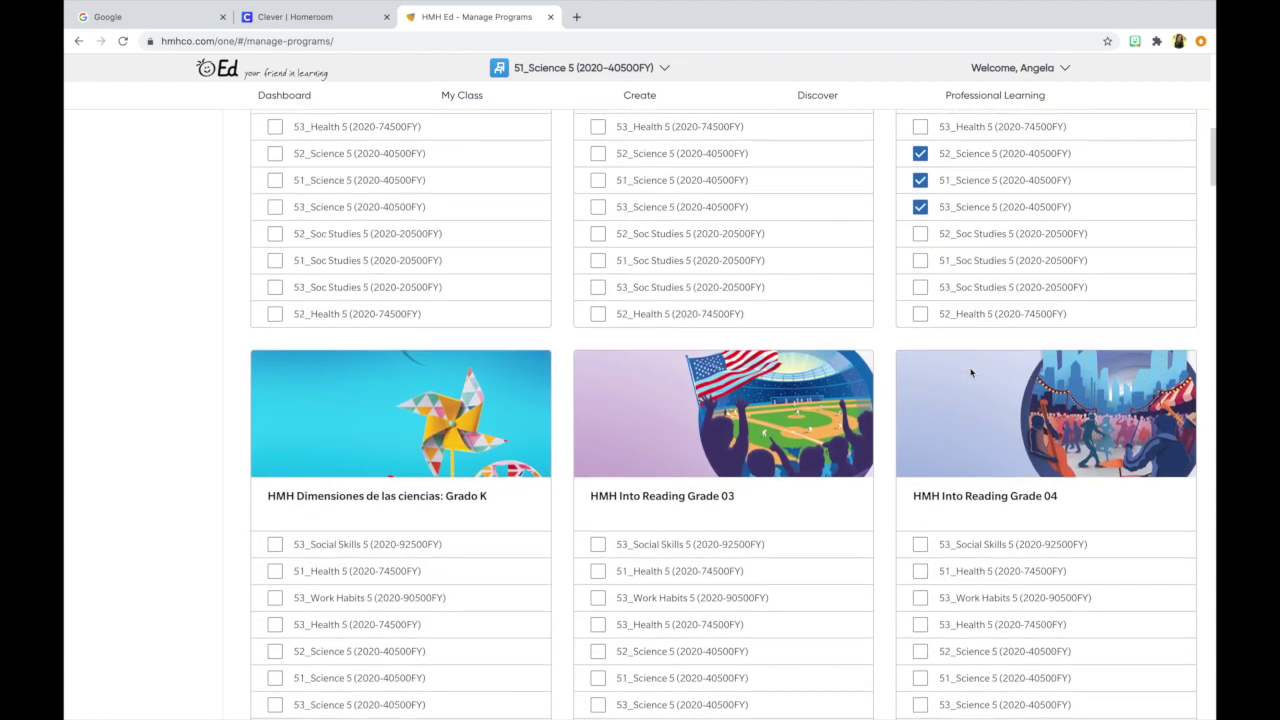
scroll(970, 372, down, 8)
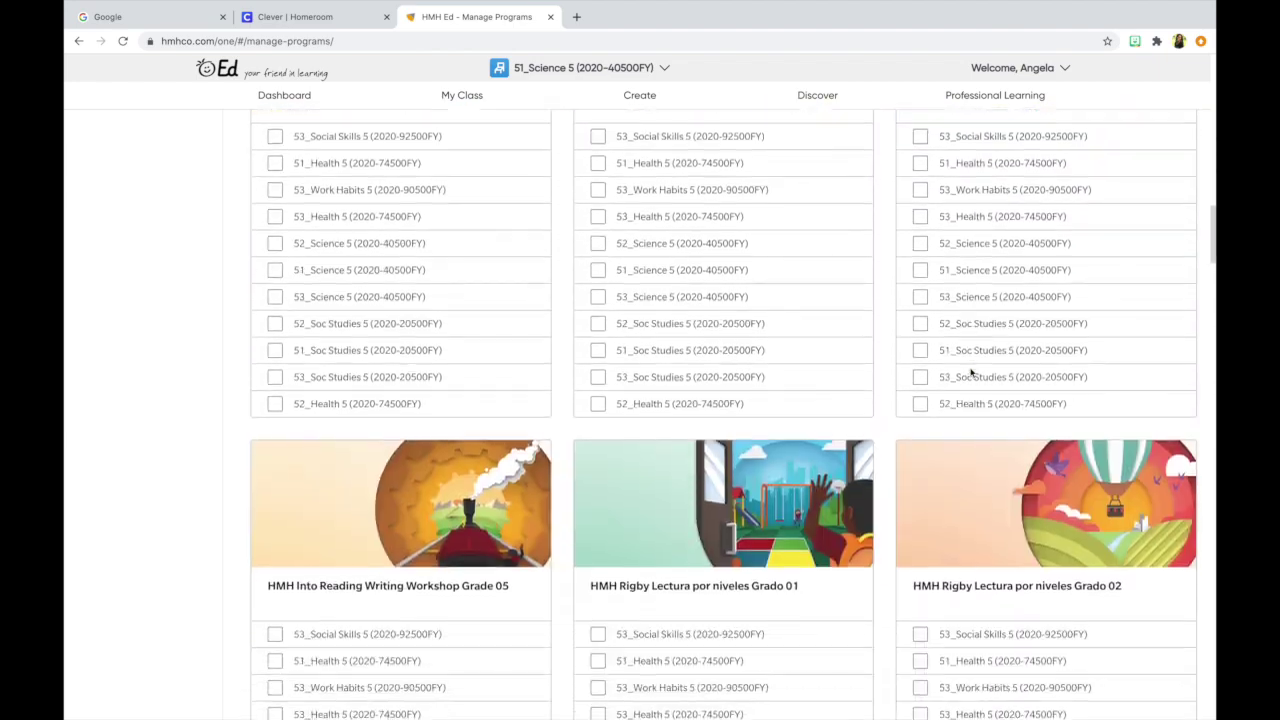
scroll(970, 372, down, 3)
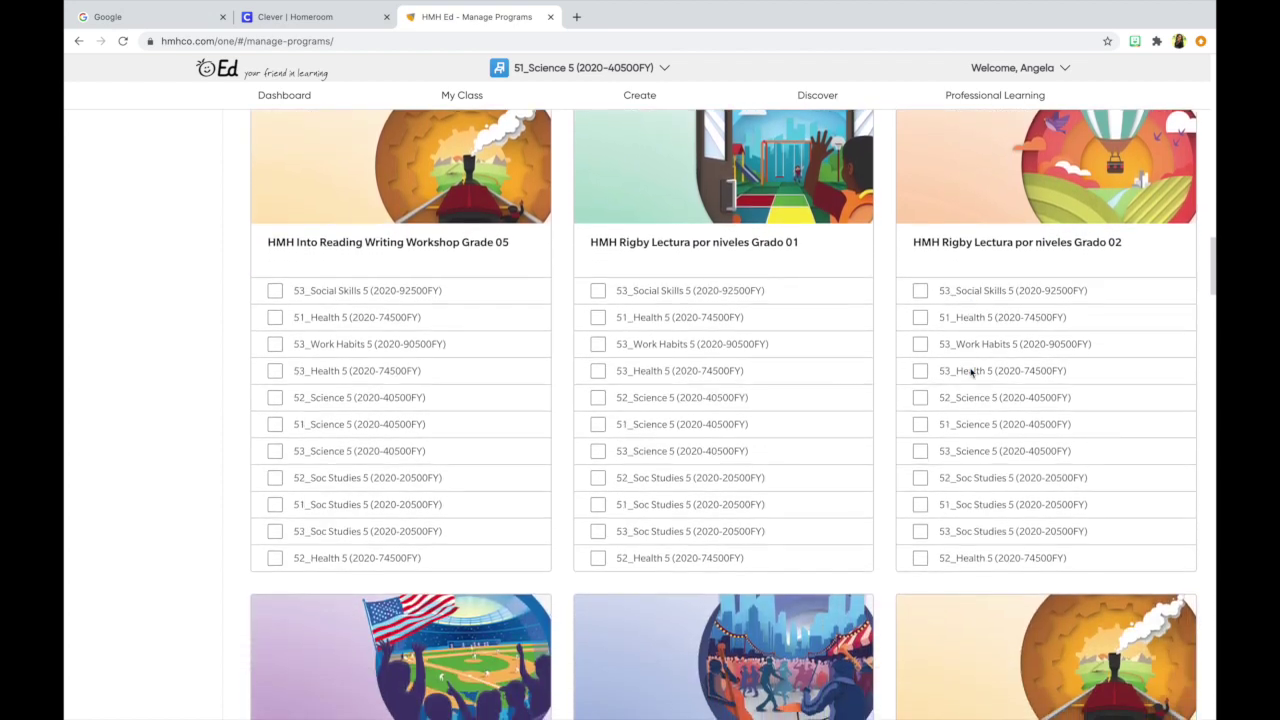
scroll(970, 372, down, 5)
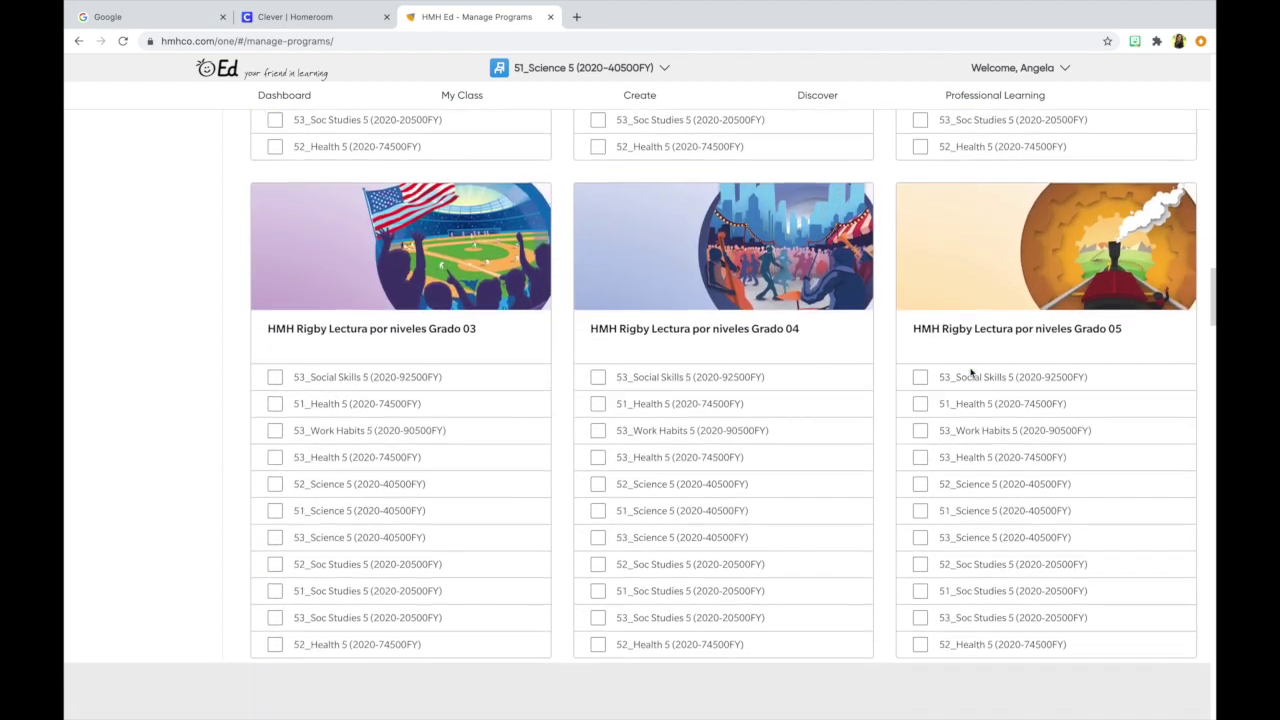
scroll(970, 372, down, 5)
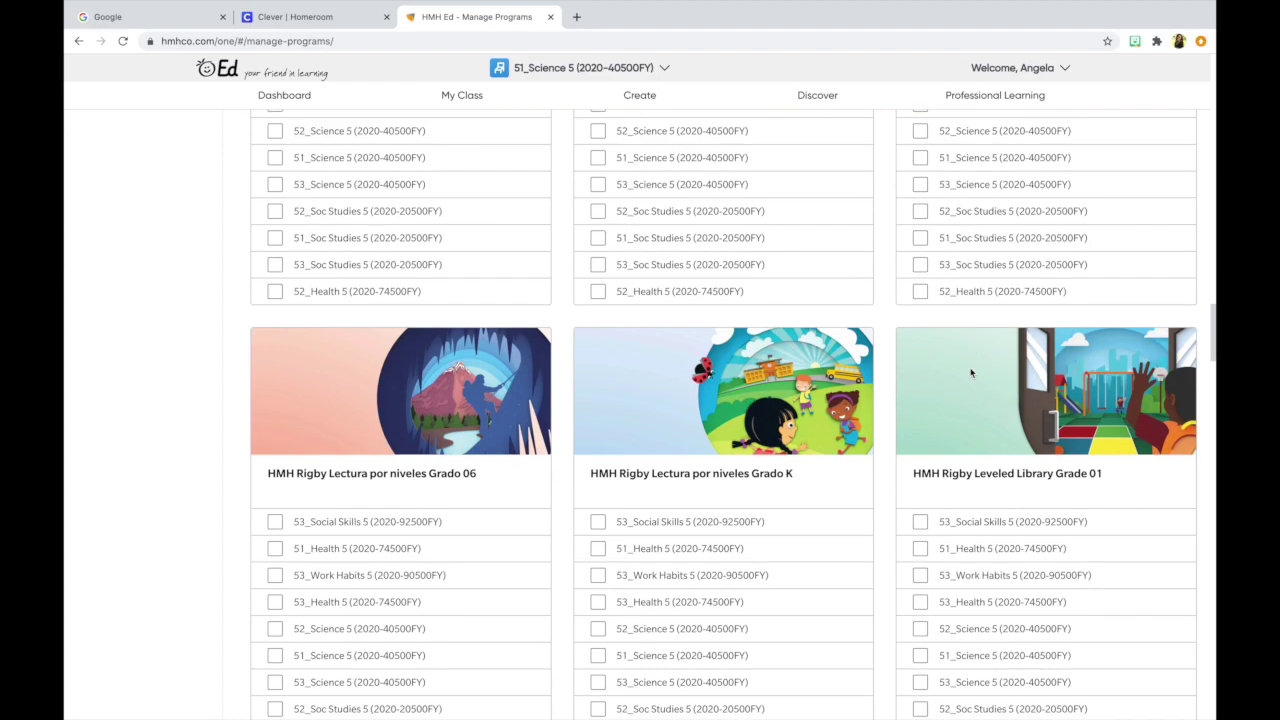
scroll(970, 372, down, 8)
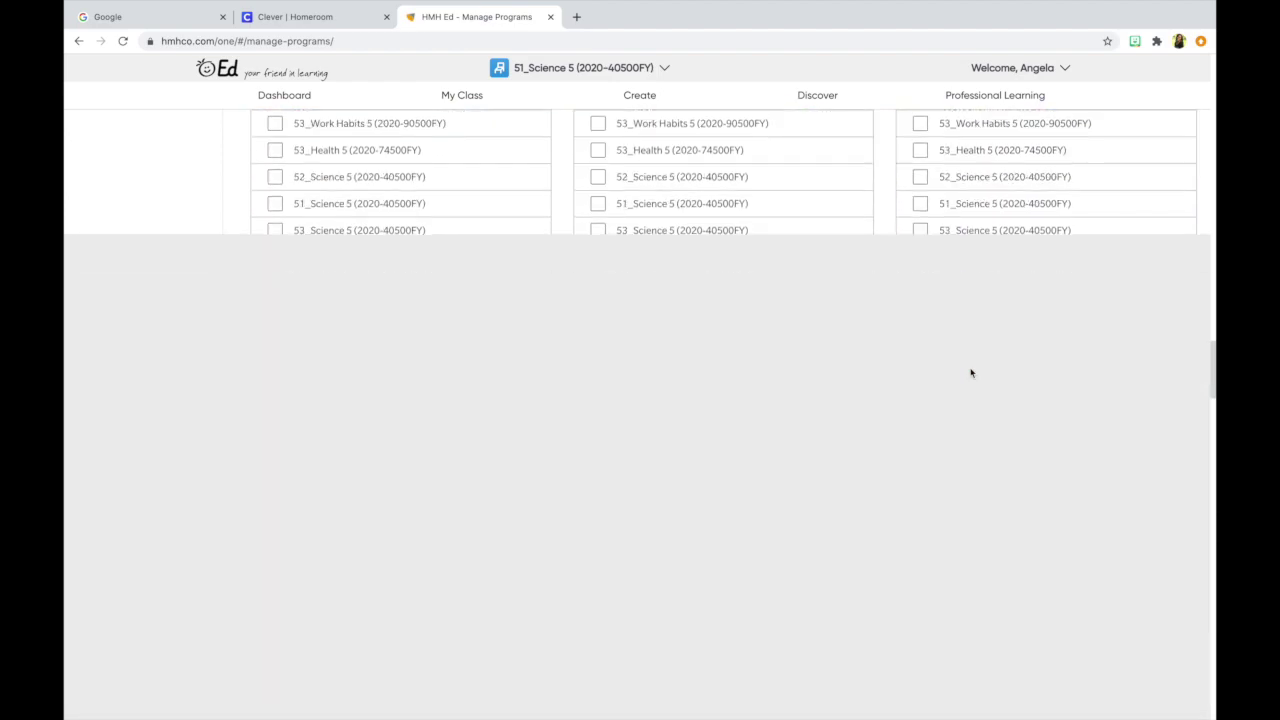
scroll(970, 372, down, 1)
scroll(970, 372, down, 8)
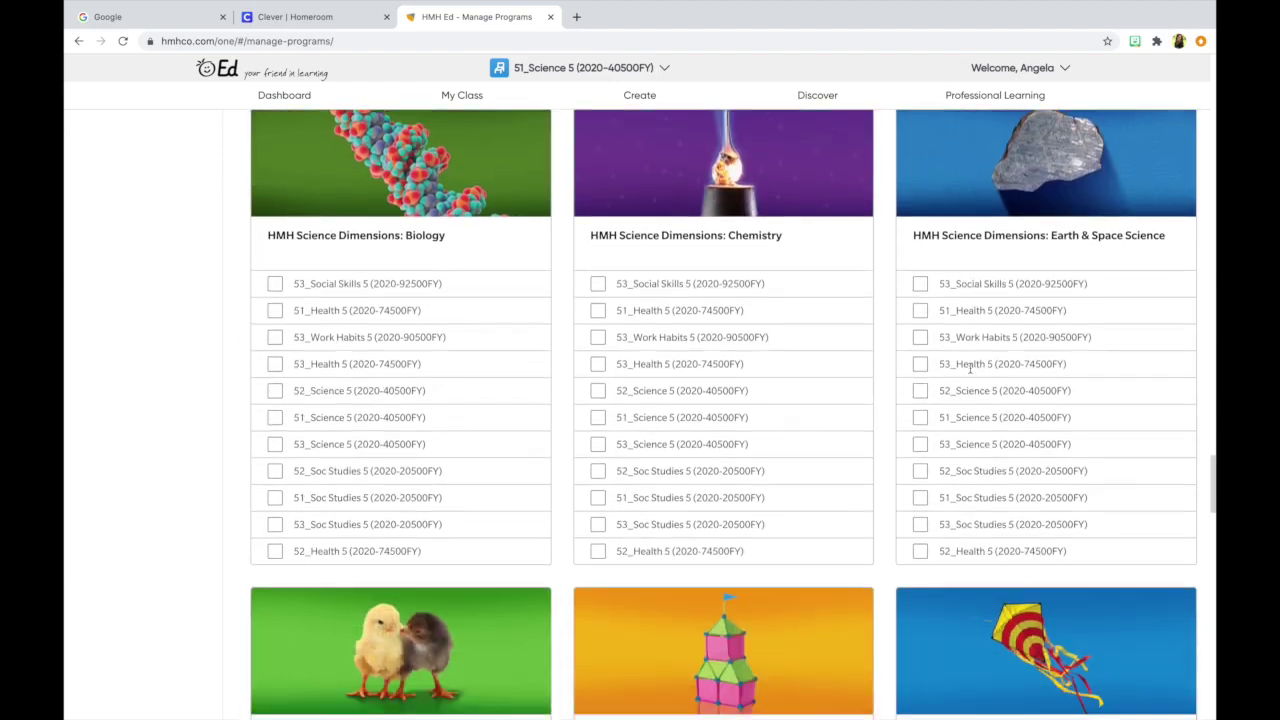
scroll(970, 372, down, 5)
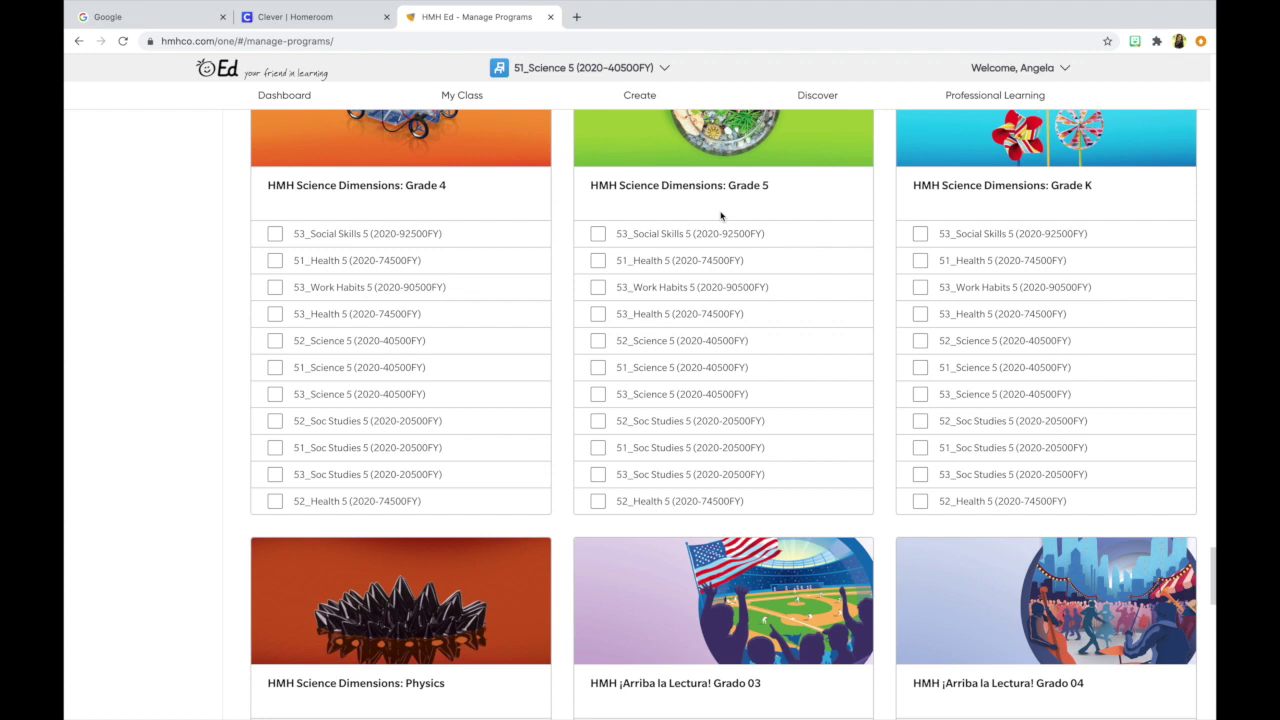
click(598, 341)
click(598, 368)
click(598, 395)
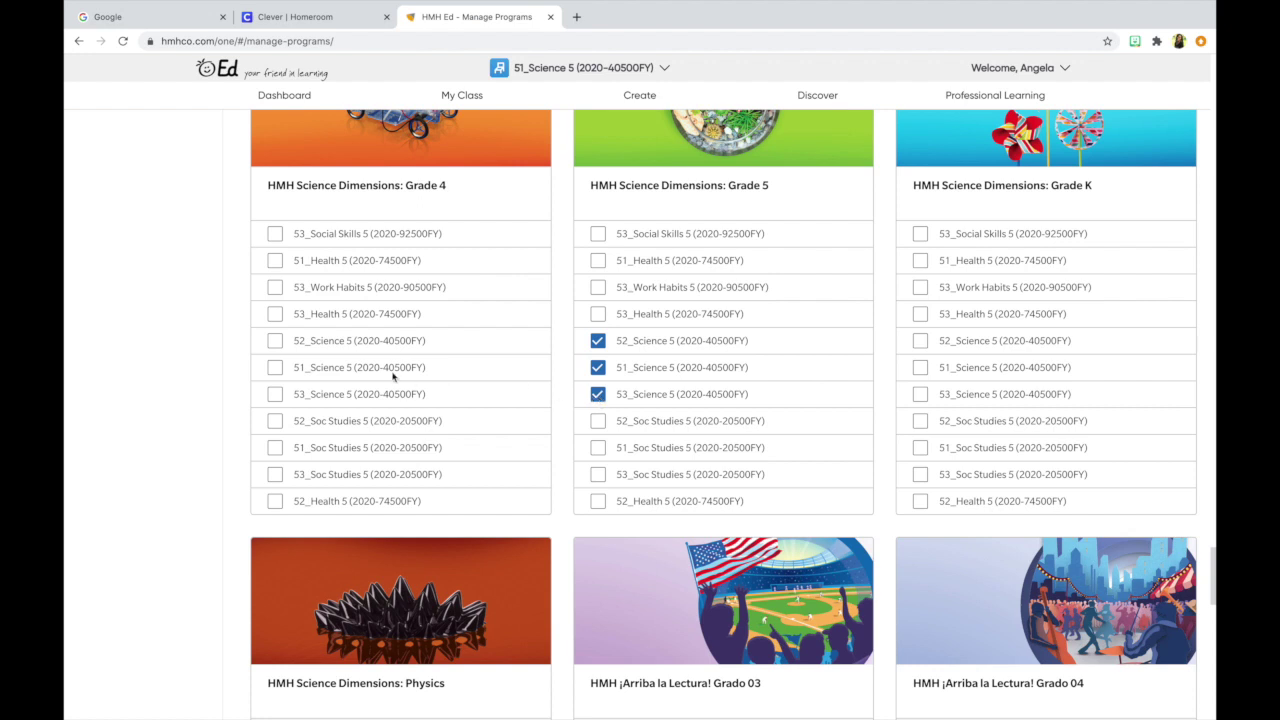
Associate HMH Science Dimensions: Grade 4 with the 51, 52 and 53 Science 5 classes.
click(274, 342)
click(276, 368)
click(275, 397)
Associate HMH Dimensiones de las ciencias: Grado 4 with the 51, 52 and 53 Science 5 classes and save the associations.
scroll(420, 207, up, 10)
scroll(420, 207, up, 20)
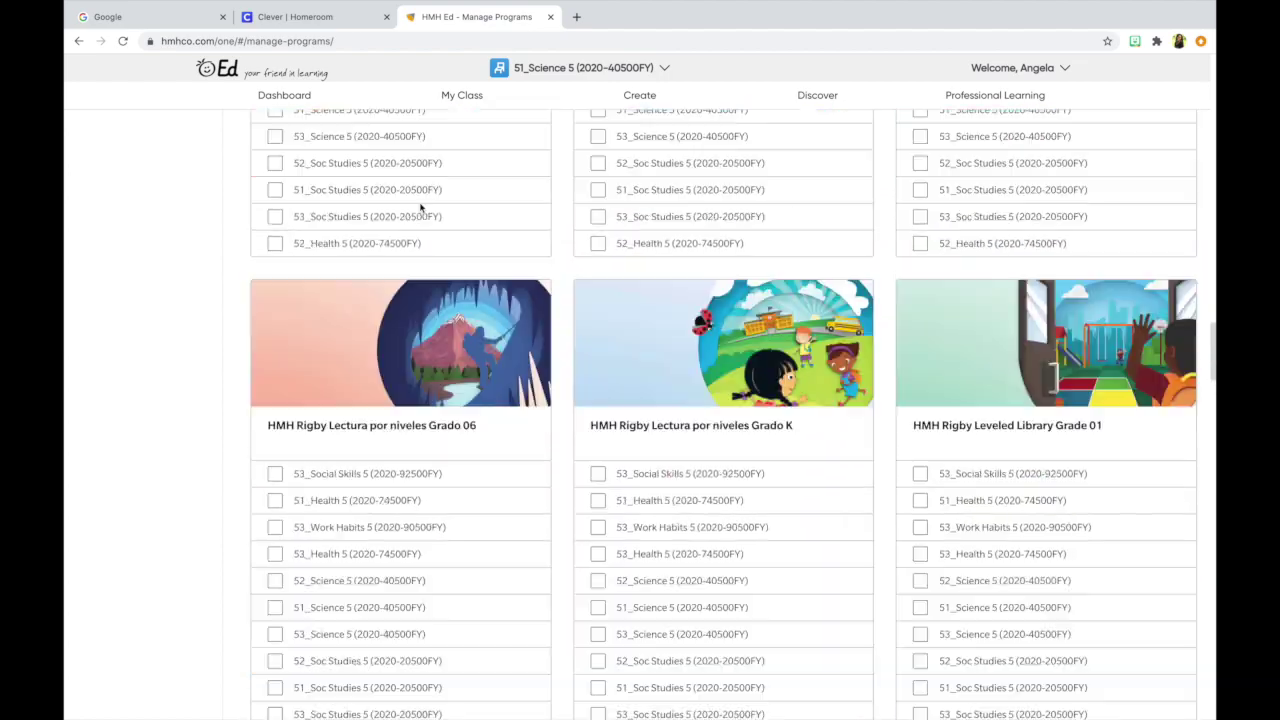
scroll(420, 207, up, 15)
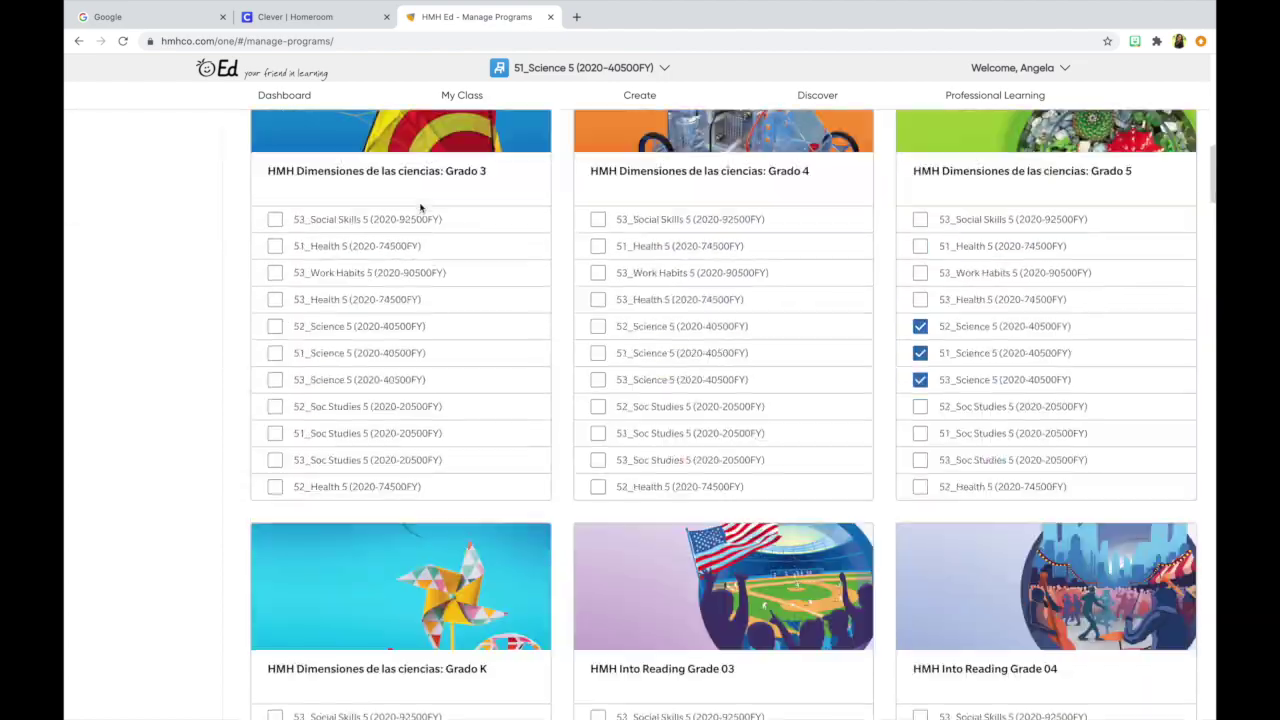
scroll(420, 207, down, 3)
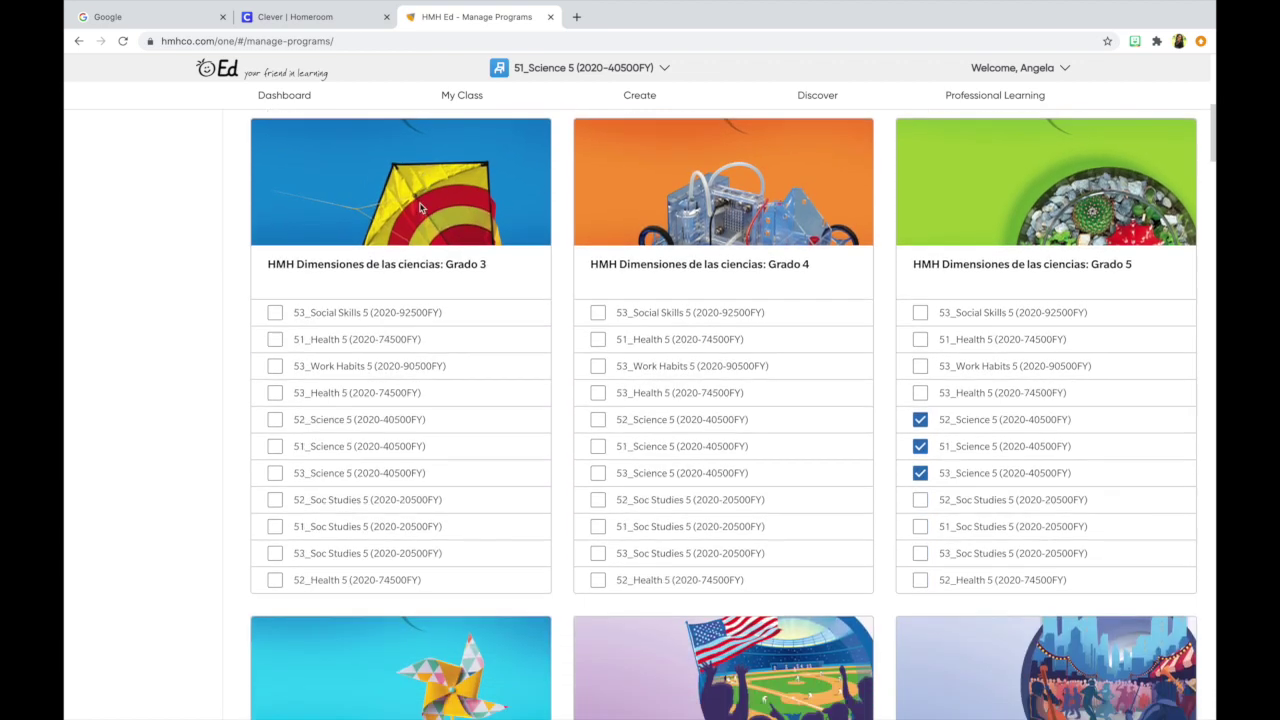
click(599, 333)
click(599, 359)
click(597, 388)
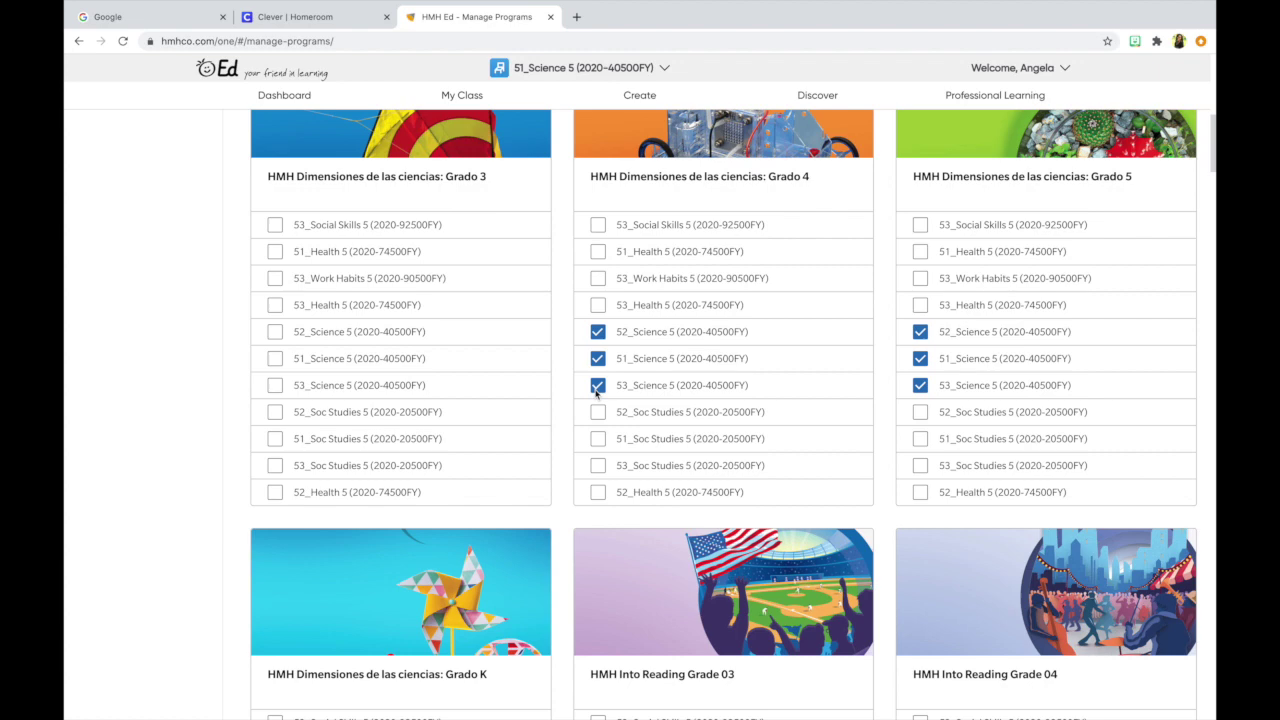
scroll(597, 393, up, 10)
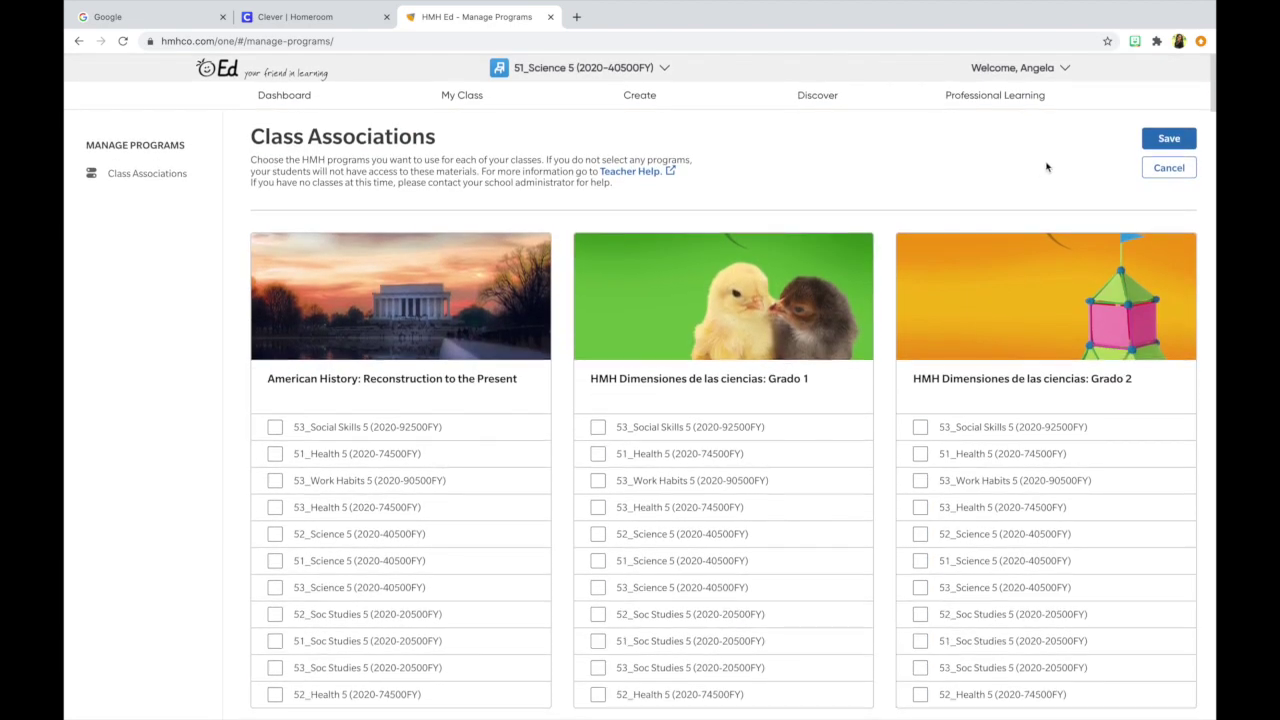
click(1147, 141)
Associate the 53_Science 5 class with HMH Science Dimensions Grades 1, 2, 3 and K.
scroll(1015, 316, down, 10)
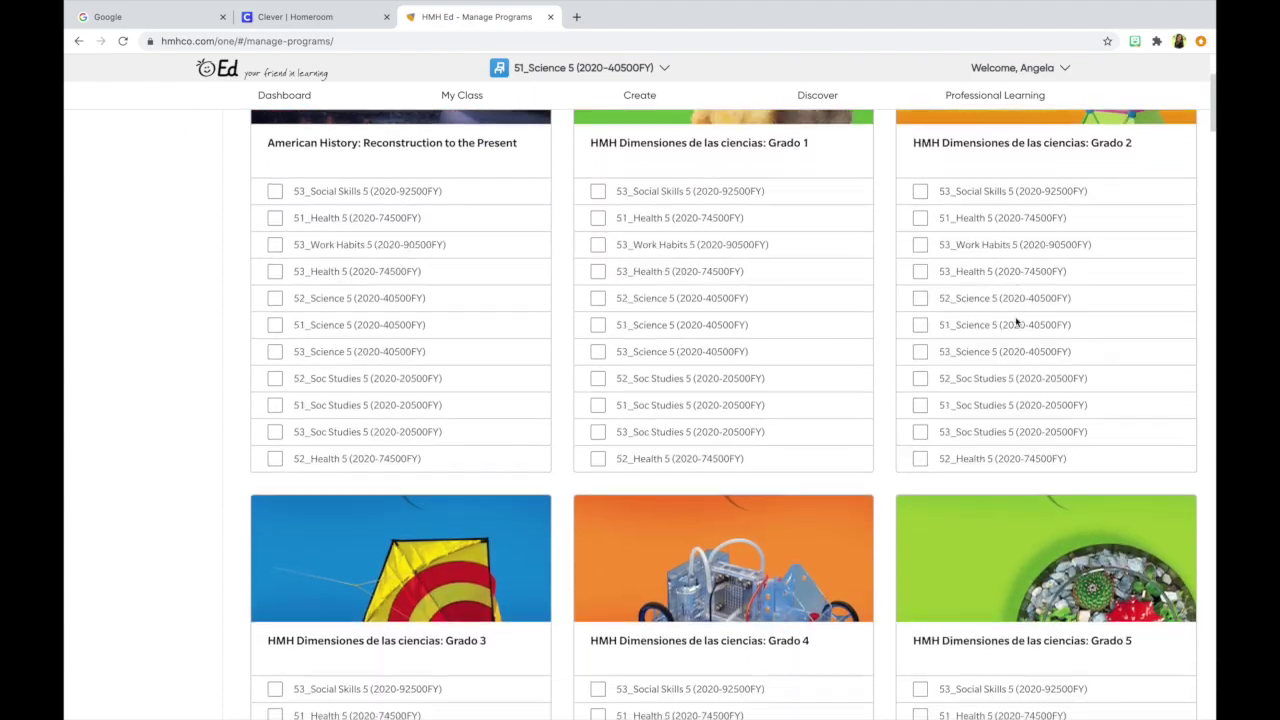
scroll(1015, 320, down, 20)
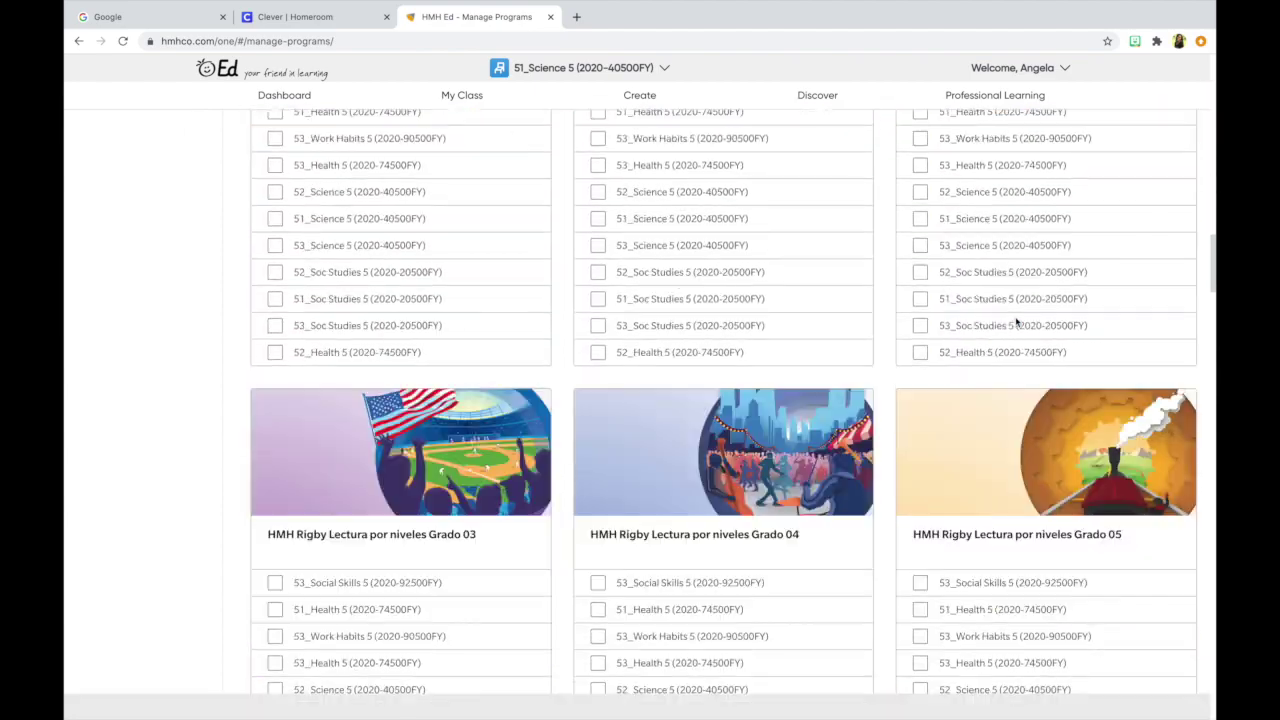
scroll(1015, 320, down, 20)
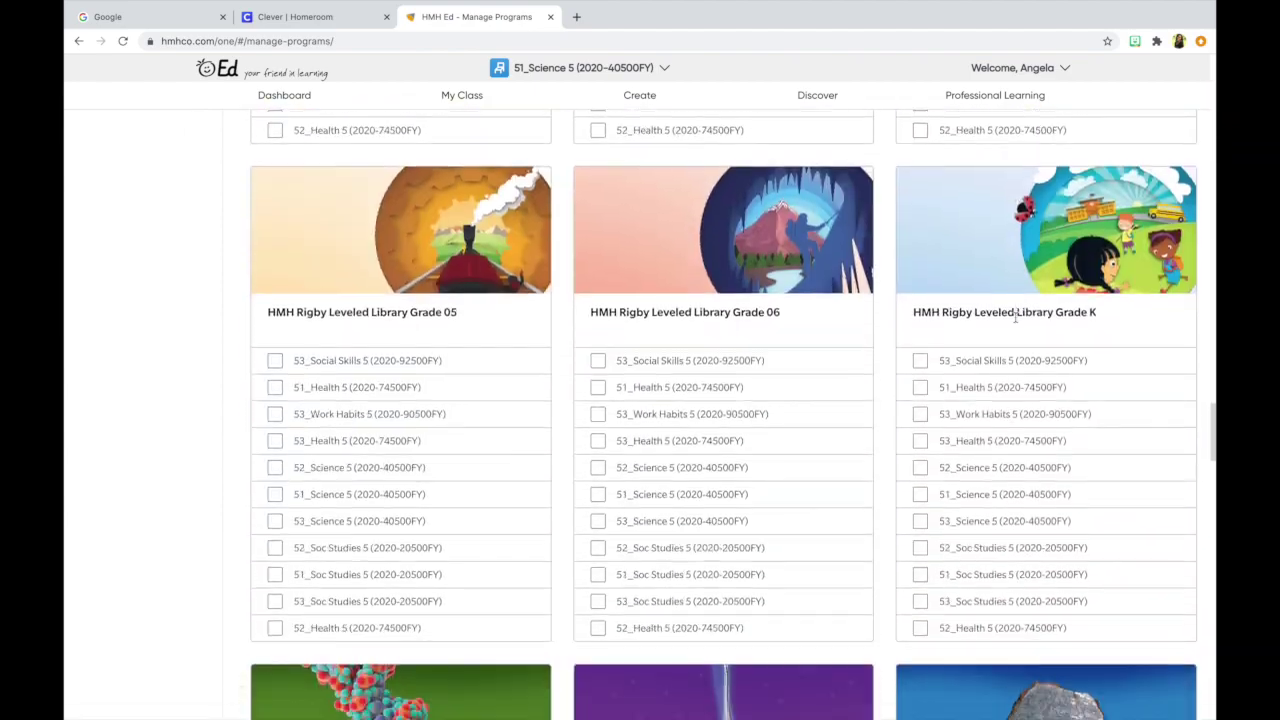
scroll(1015, 322, down, 5)
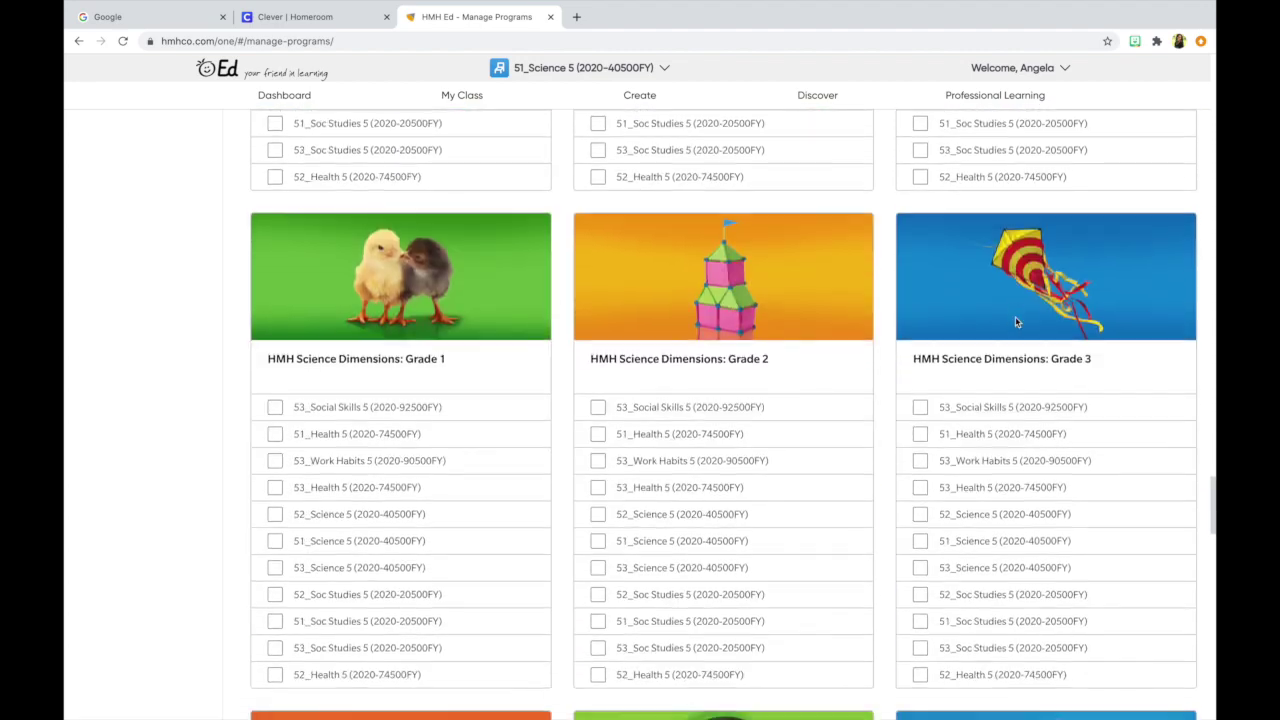
scroll(1015, 322, up, 3)
scroll(1015, 322, down, 8)
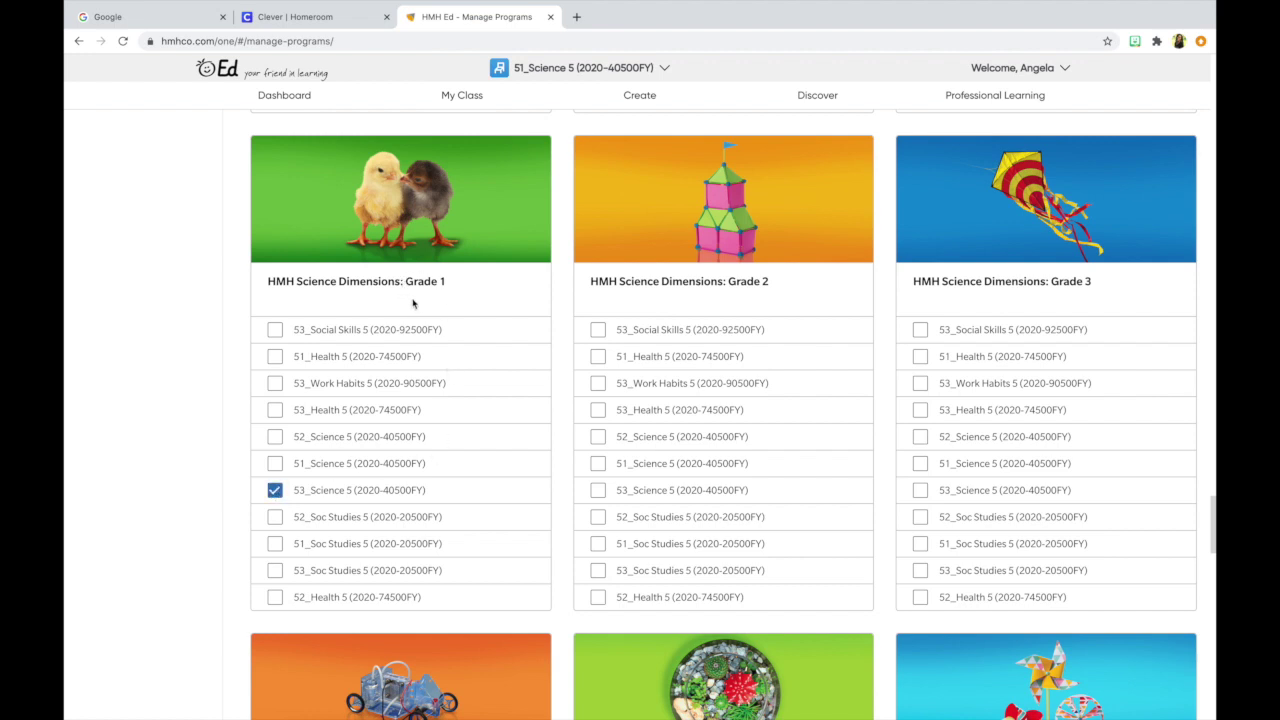
click(598, 491)
click(921, 491)
scroll(924, 493, down, 4)
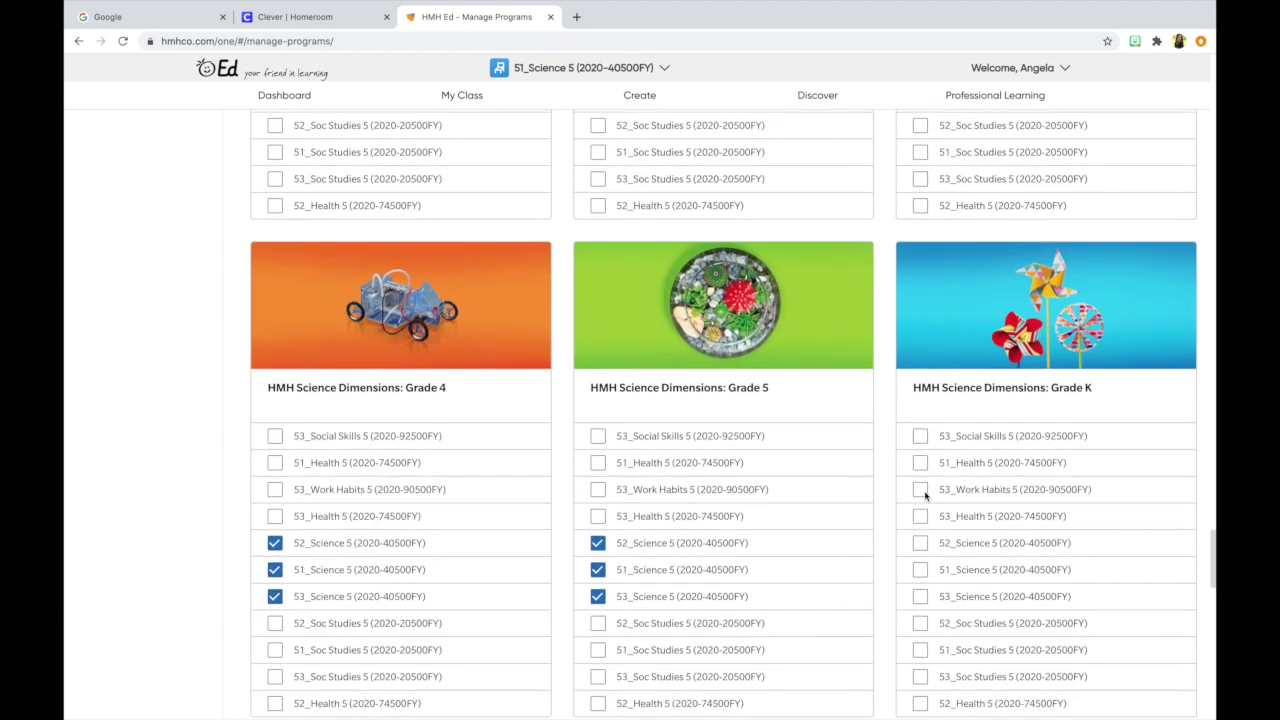
click(926, 597)
Save the updated class associations.
scroll(970, 436, up, 2)
scroll(969, 436, up, 15)
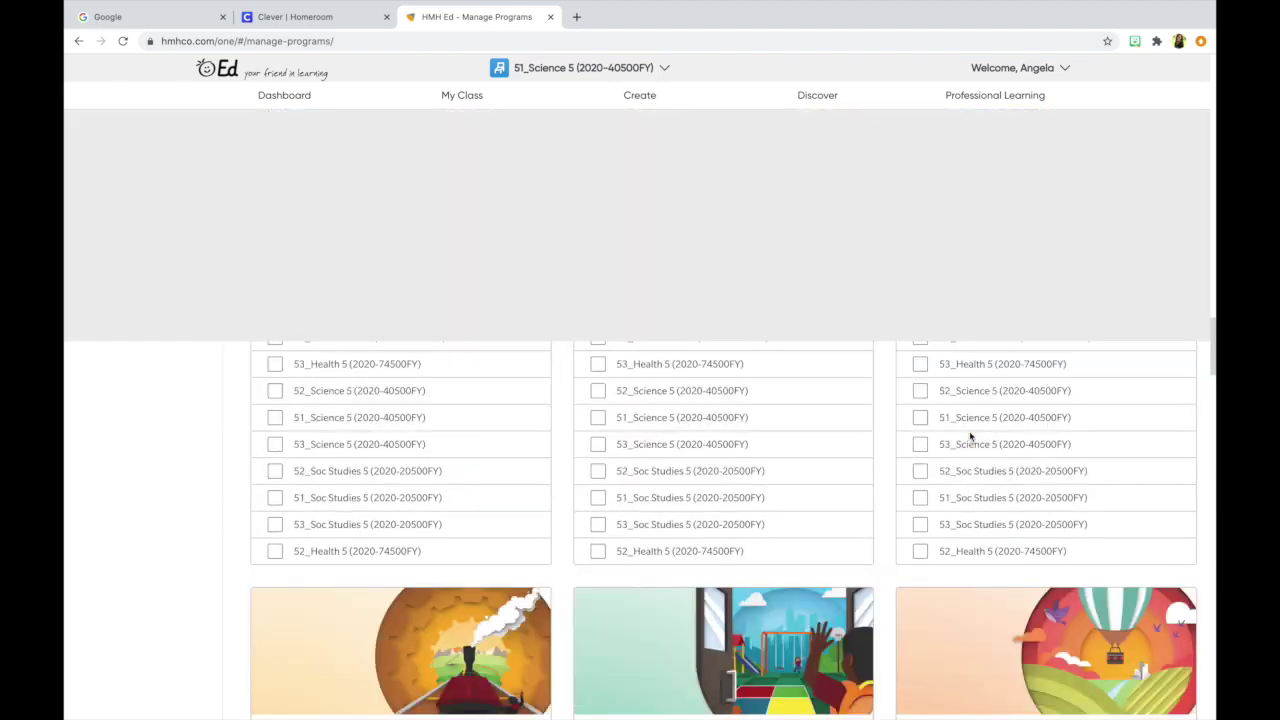
scroll(970, 436, up, 10)
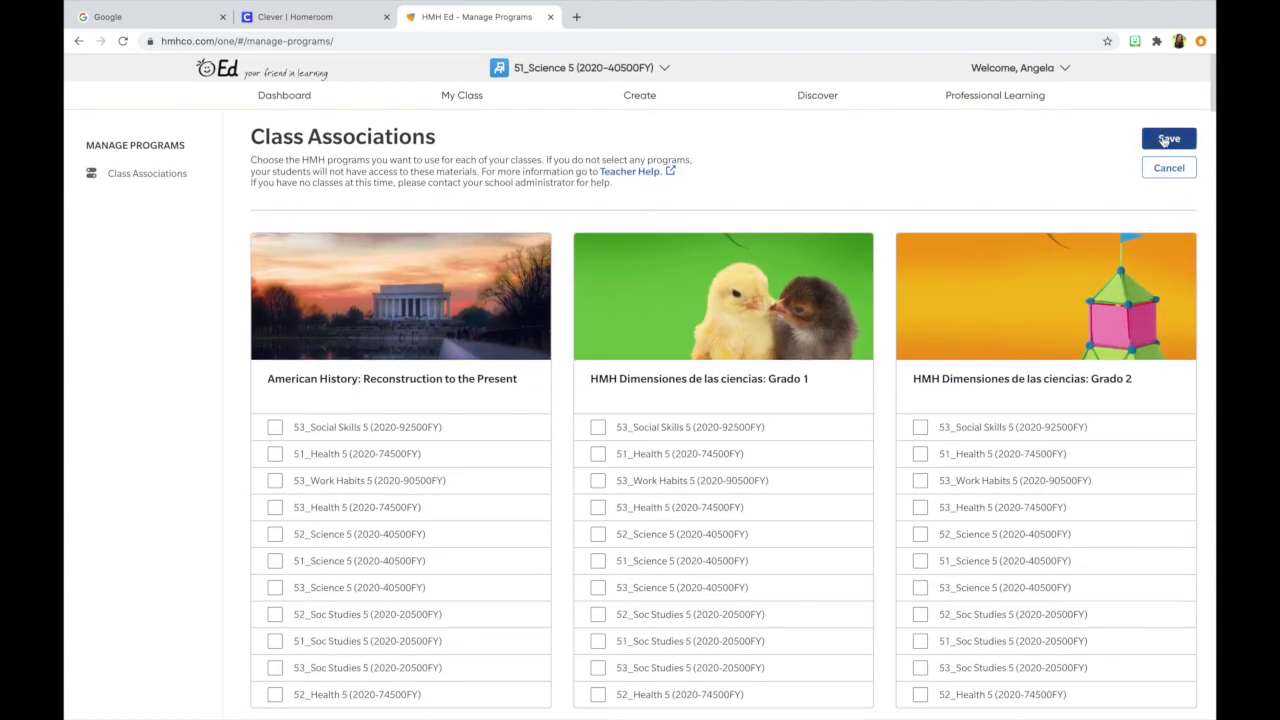
click(1164, 141)
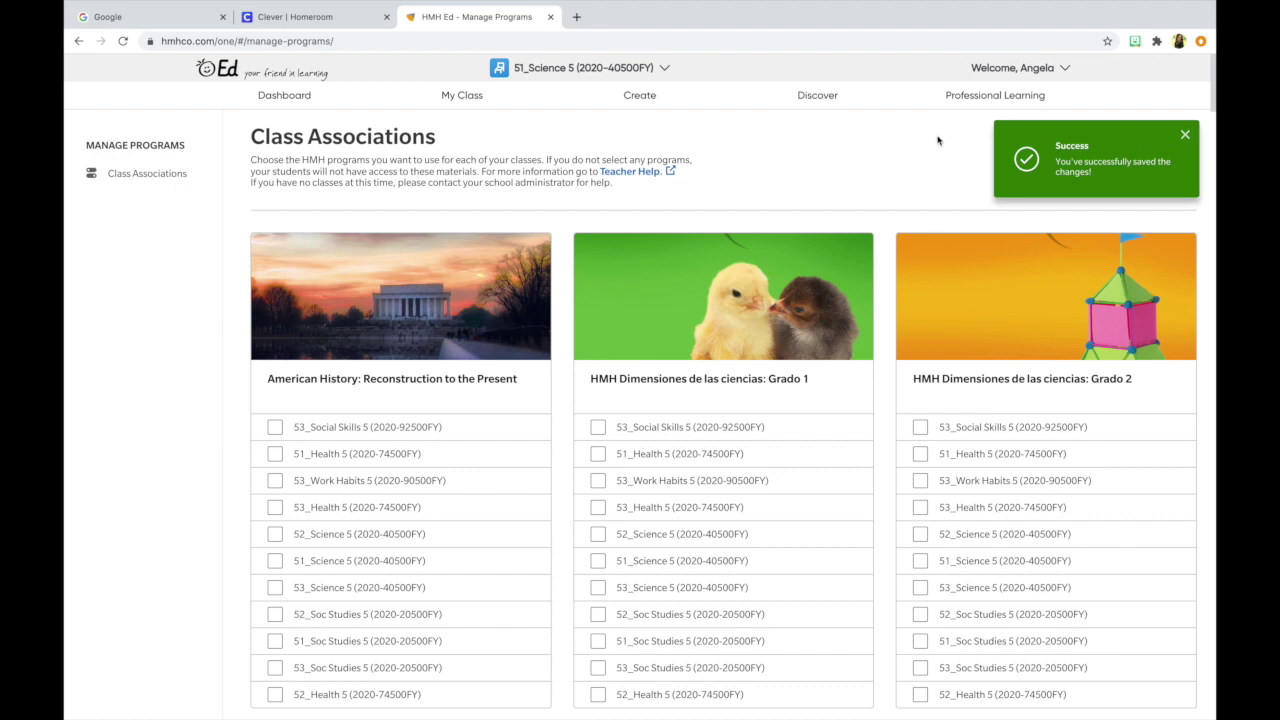
Open the Discover page and check which programs are available for the 51_Science 5 class.
click(817, 97)
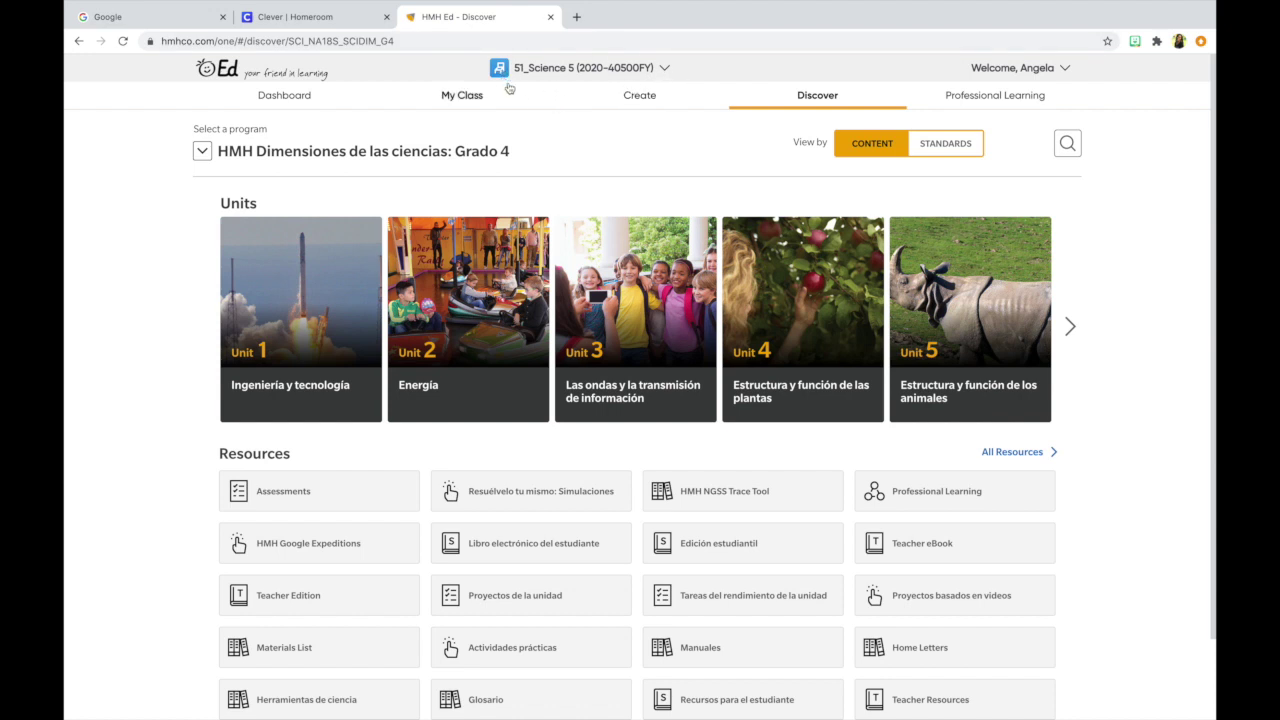
click(202, 153)
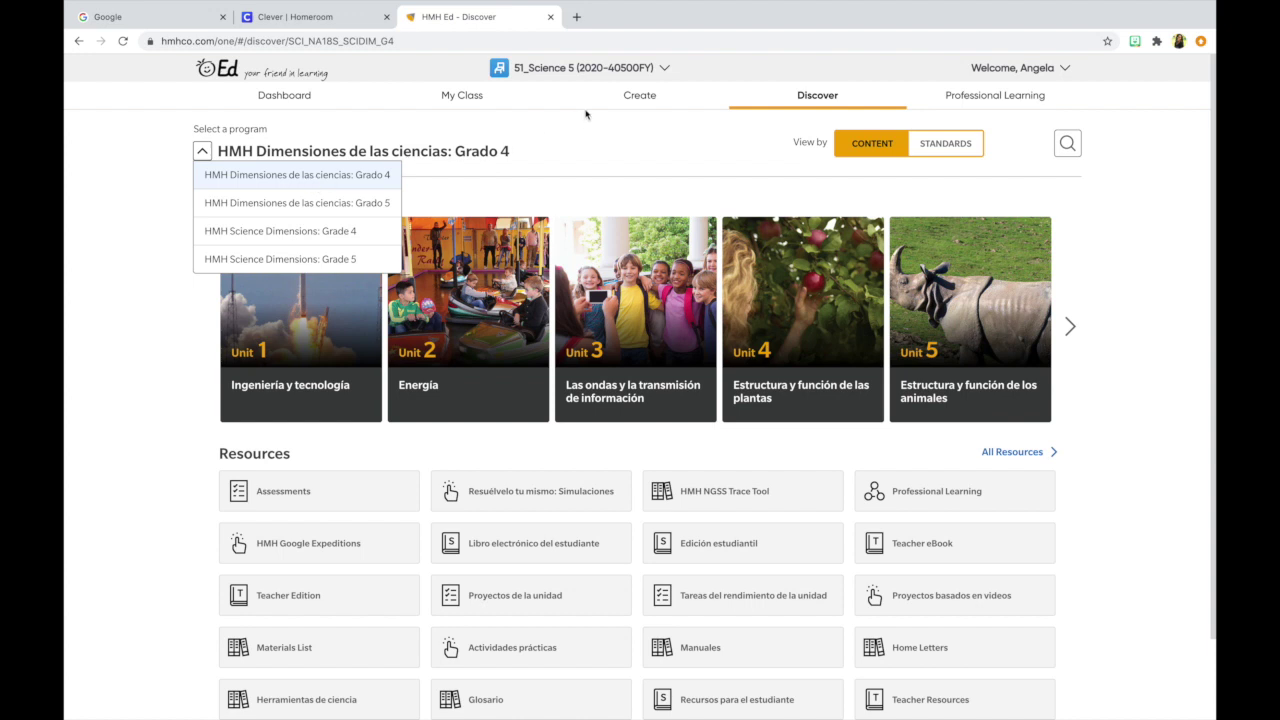
Switch to the 53_Science 5 class and review its available programs, keeping the current program selected.
click(665, 71)
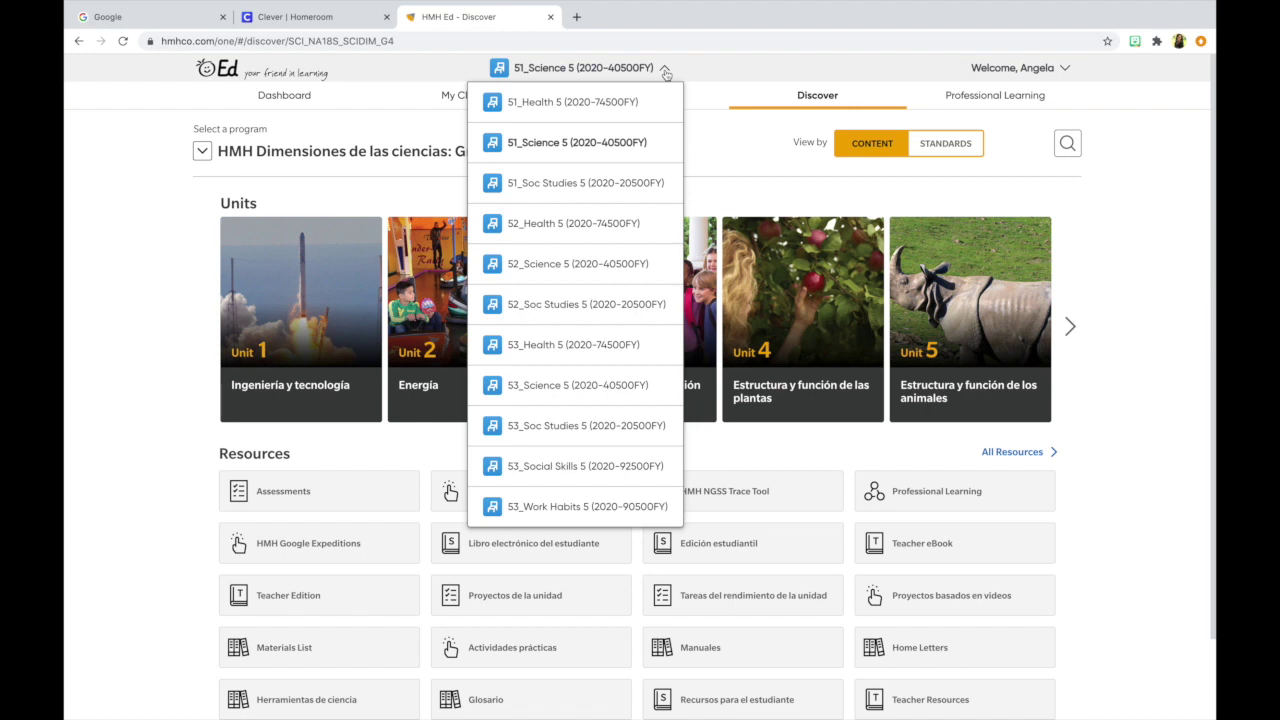
click(602, 389)
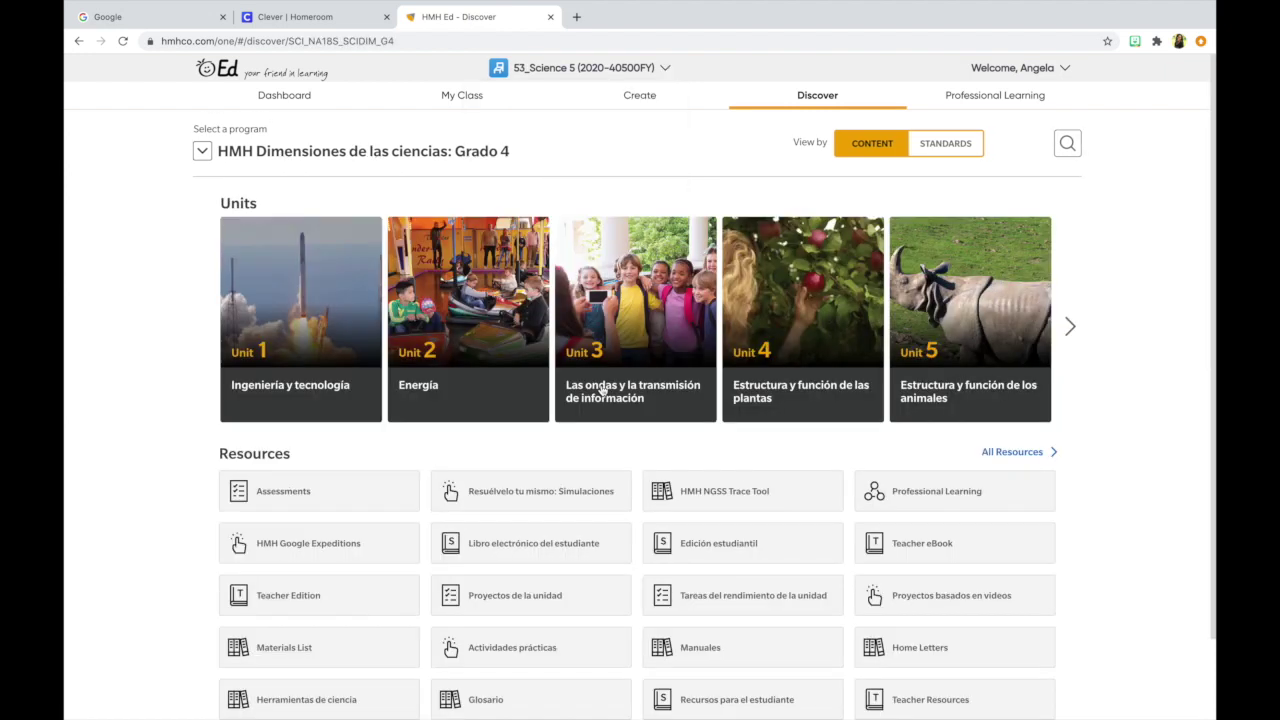
click(203, 151)
scroll(236, 210, down, 3)
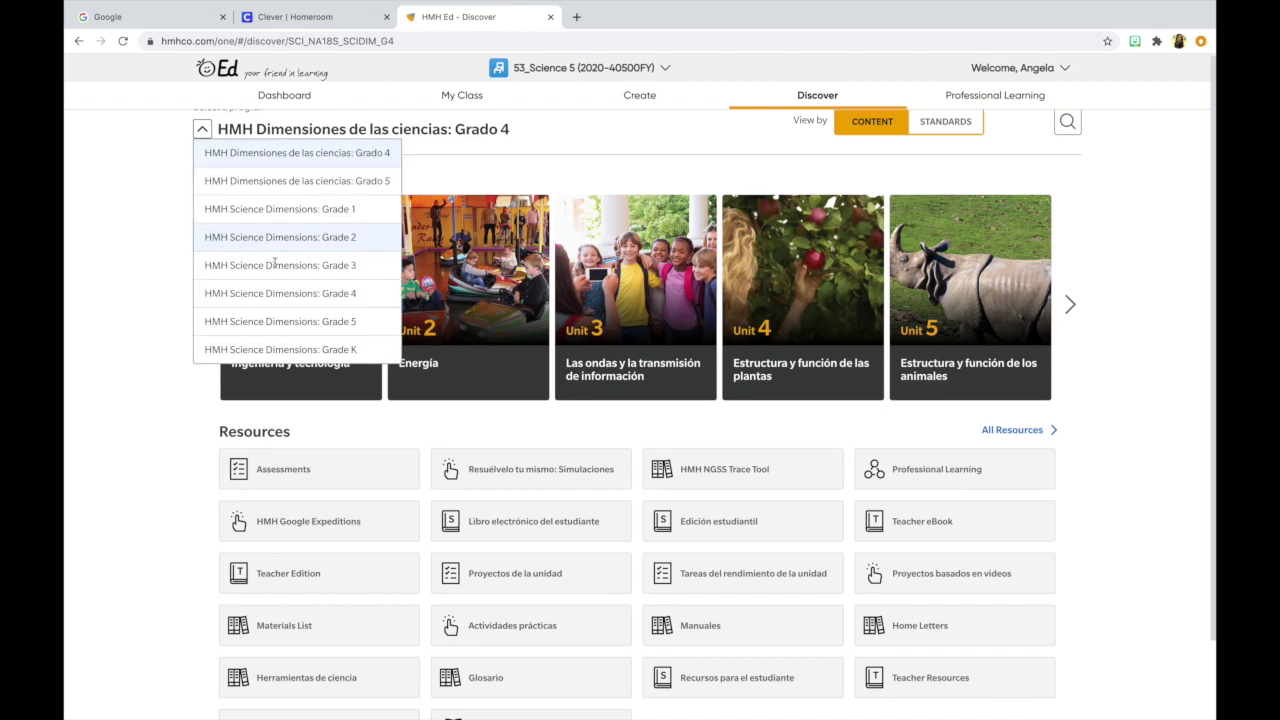
scroll(240, 250, up, 3)
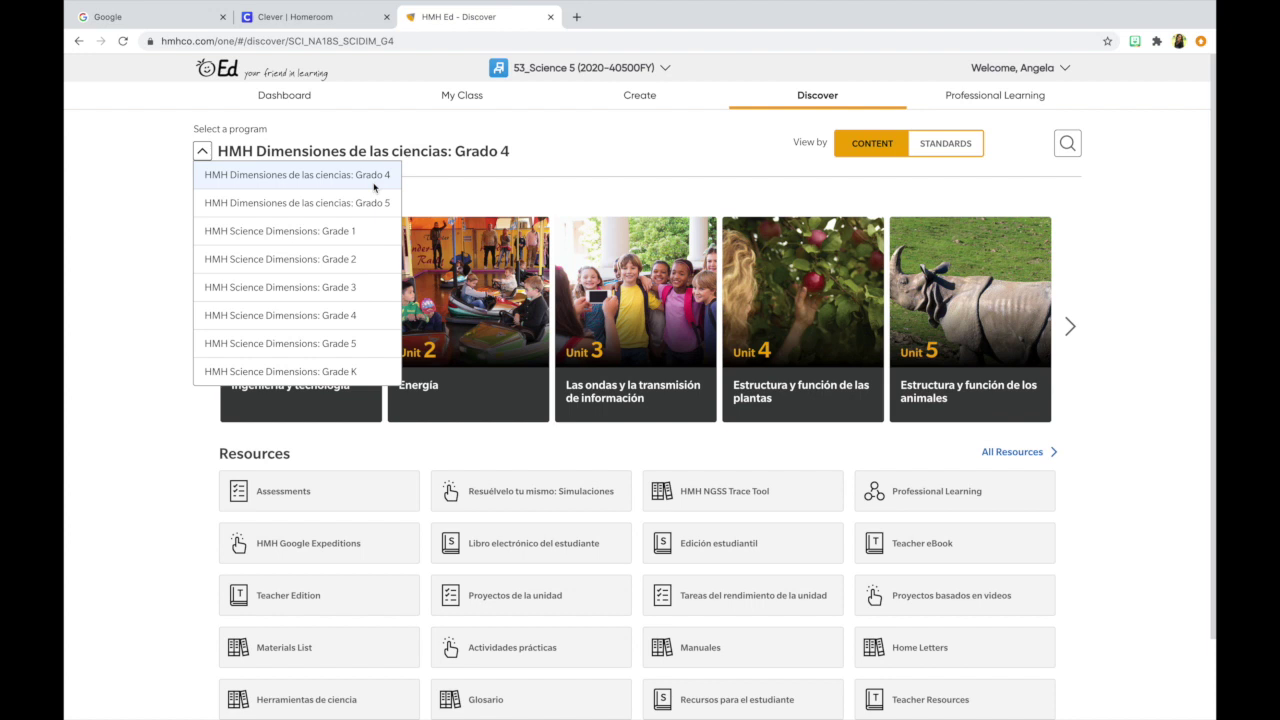
click(651, 158)
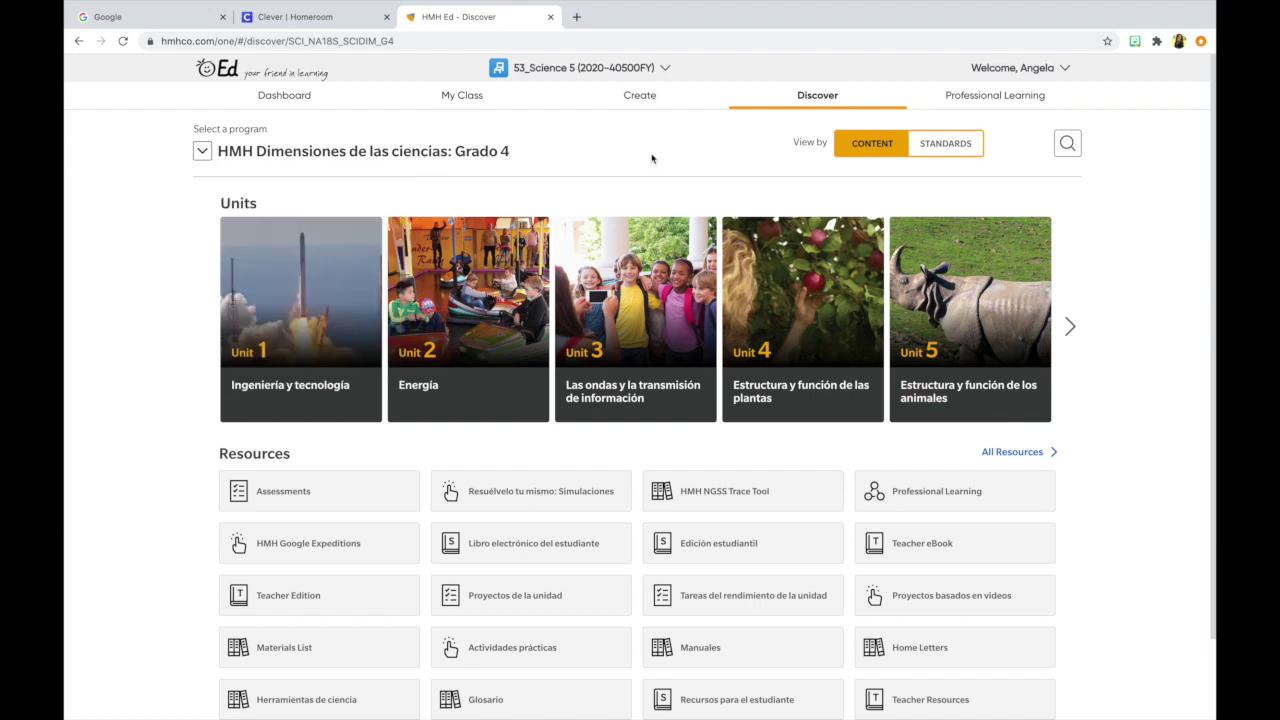